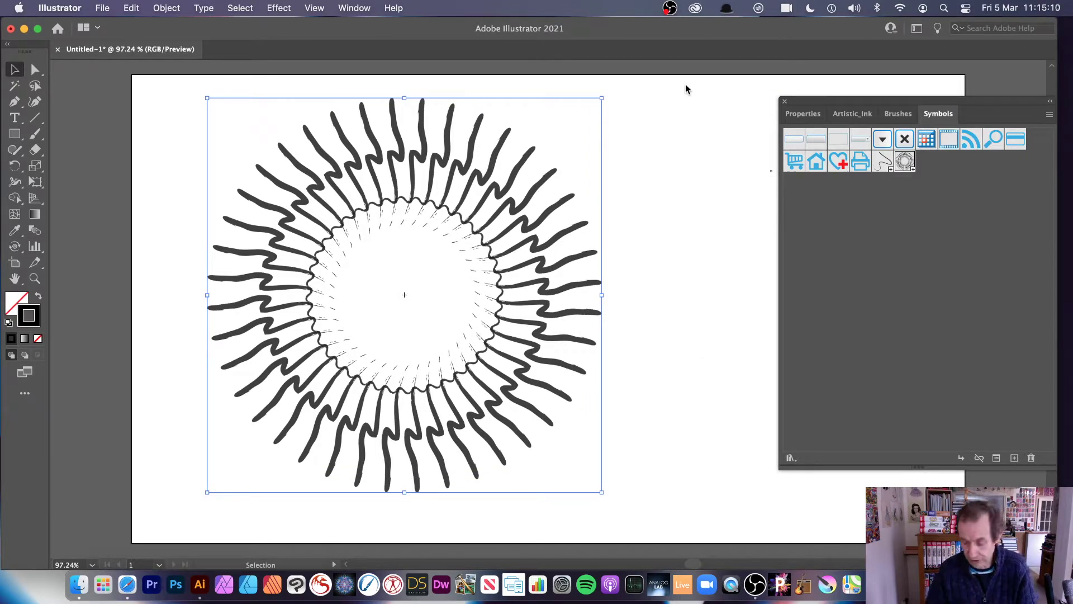
# Step: Delete the radial wavy-stroke sunburst artwork, leaving a blank artboard
pyautogui.press('Delete')
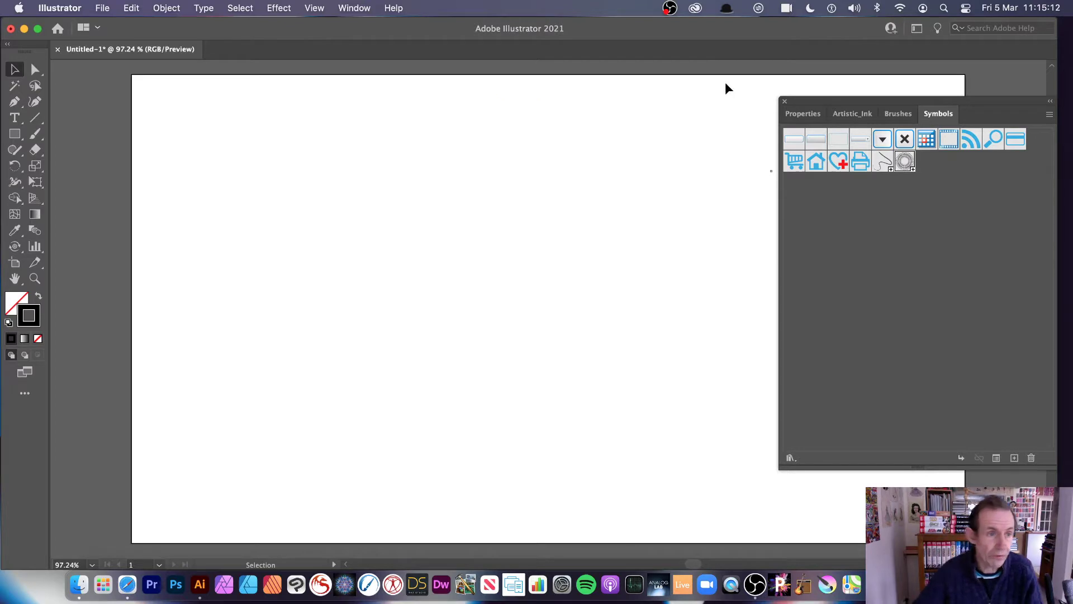
# Step: Pick the Paintbrush tool, browse the Window menu without choosing anything, and show the Brushes panel
pyautogui.click(35, 136)
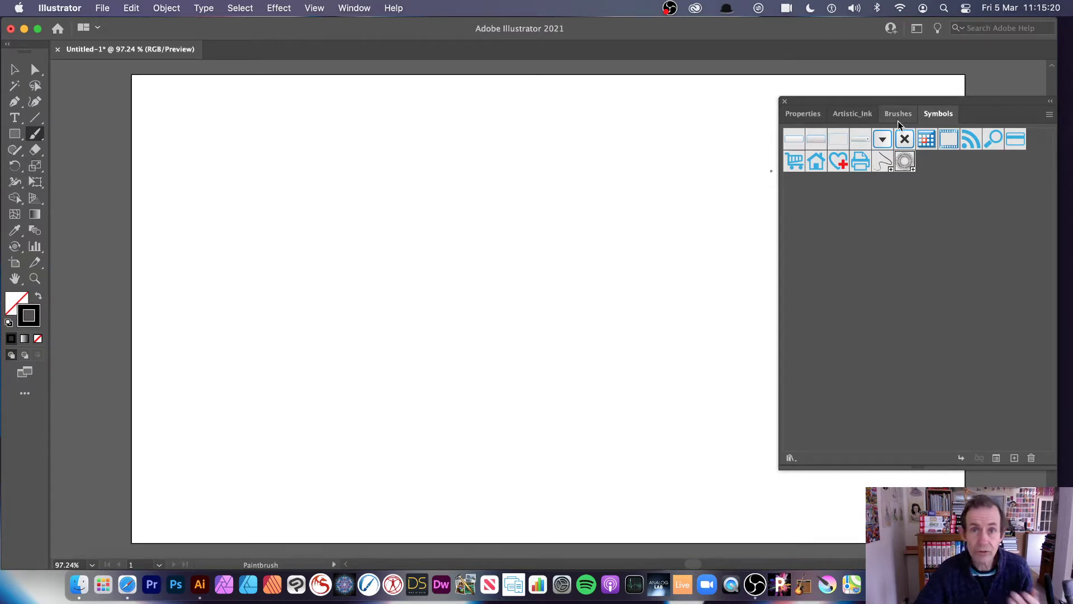
pyautogui.click(353, 8)
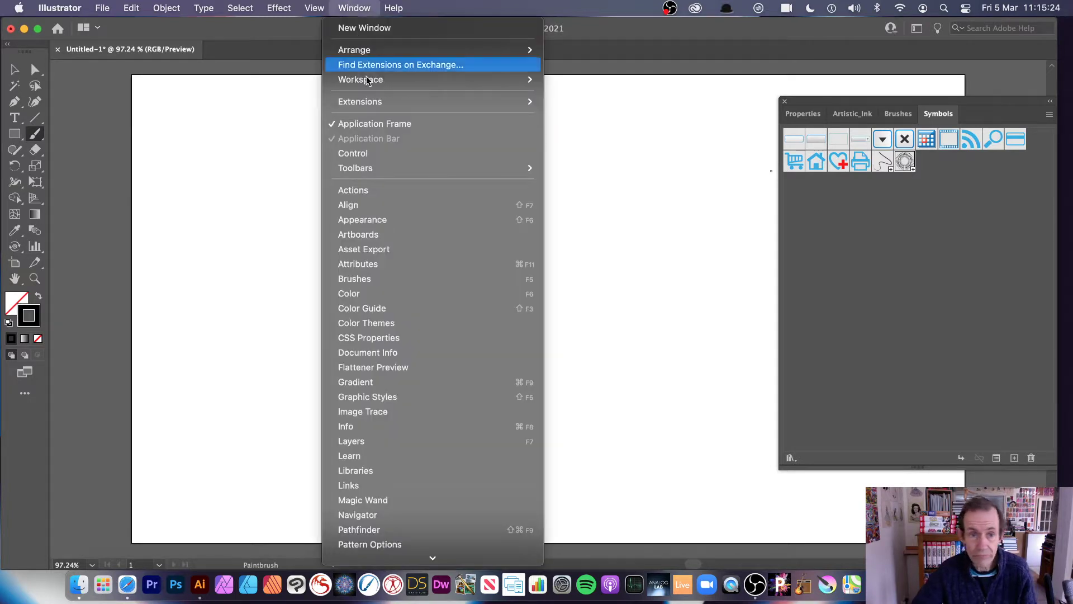
pyautogui.moveTo(423, 573)
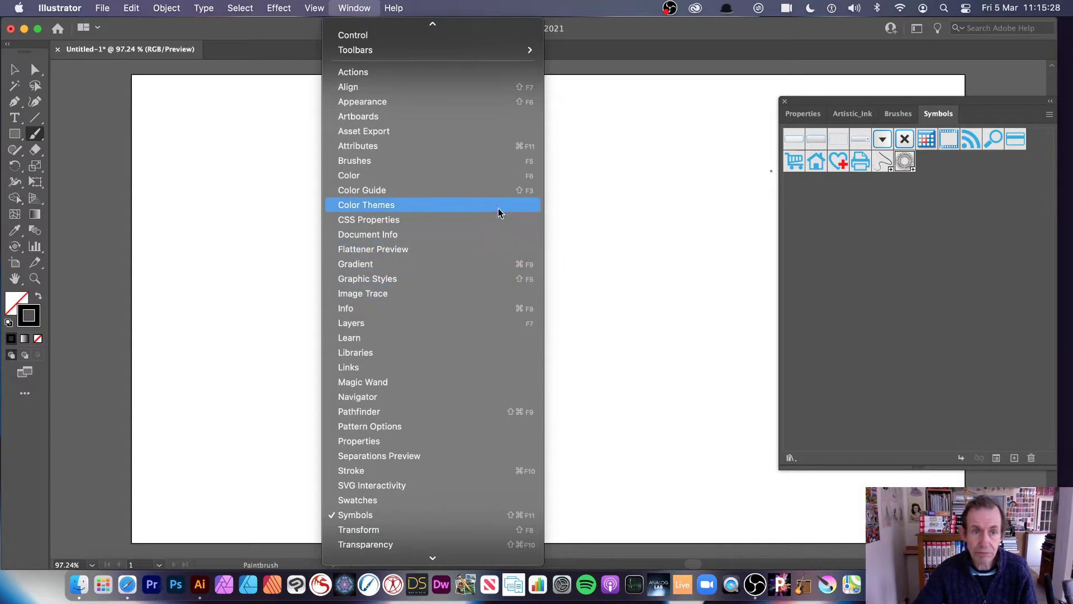
pyautogui.click(787, 138)
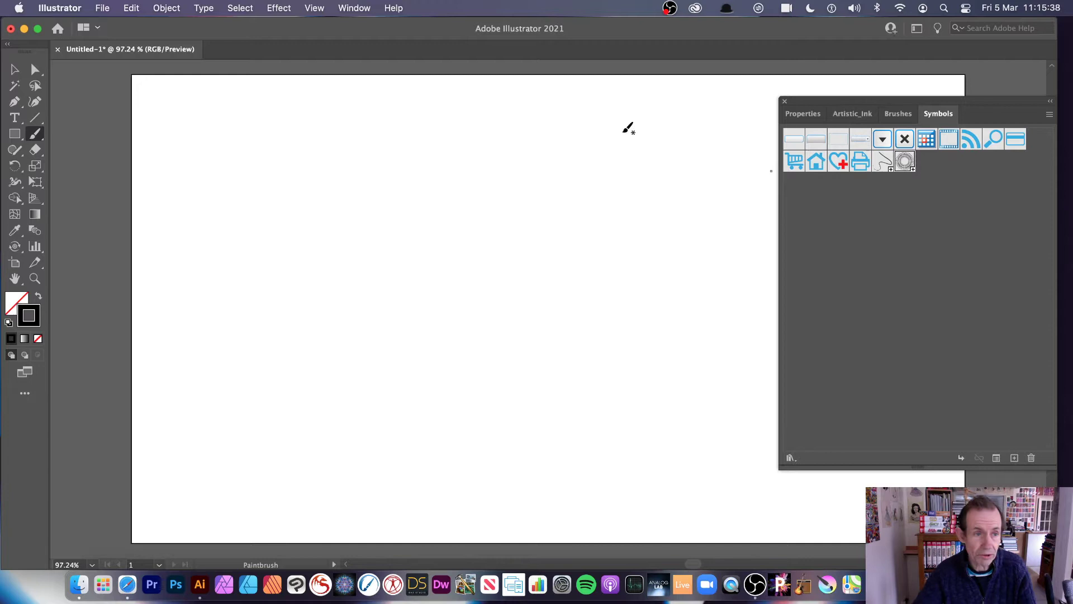
# Step: Load the Artistic_Ink brush library and paint a wavy zigzag ink stroke, redrawing it once
pyautogui.click(897, 114)
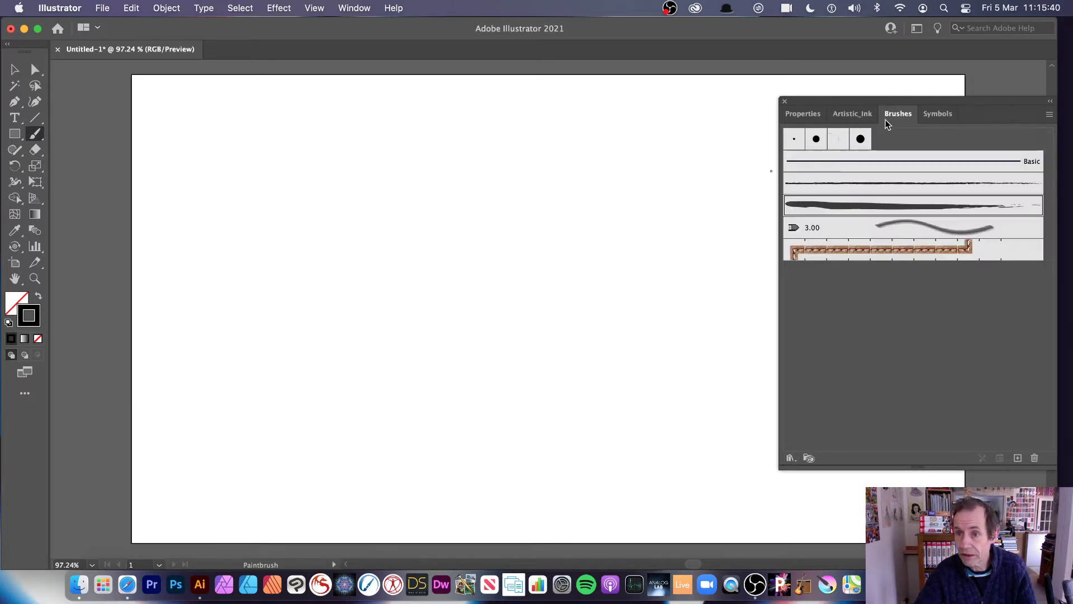
pyautogui.click(861, 115)
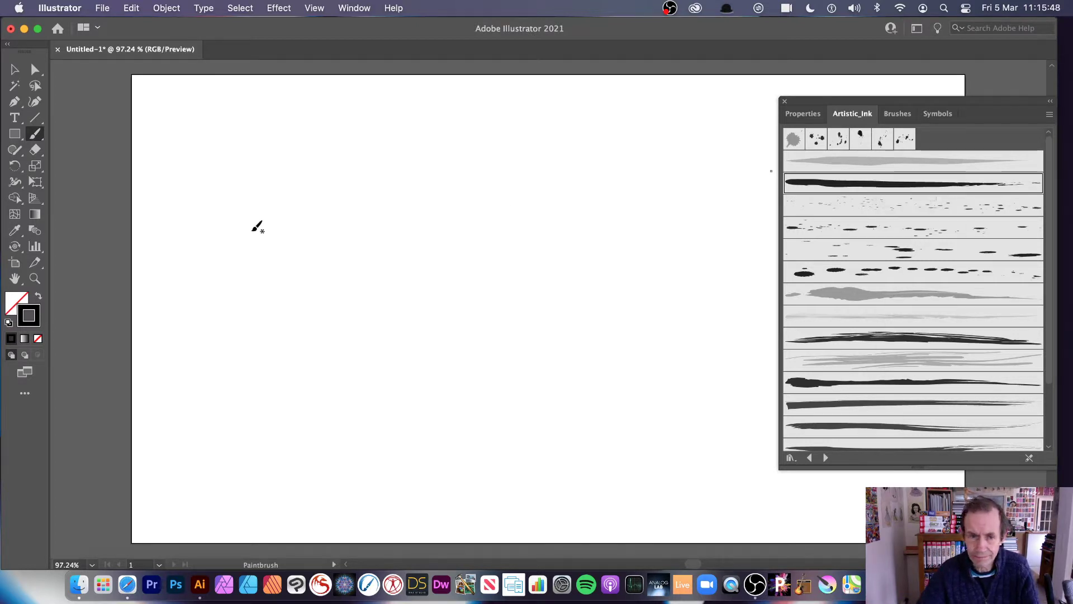
pyautogui.moveTo(484, 342)
pyautogui.mouseDown()
pyautogui.moveTo(410, 309)
pyautogui.moveTo(508, 285)
pyautogui.moveTo(447, 234)
pyautogui.moveTo(307, 168)
pyautogui.mouseUp()
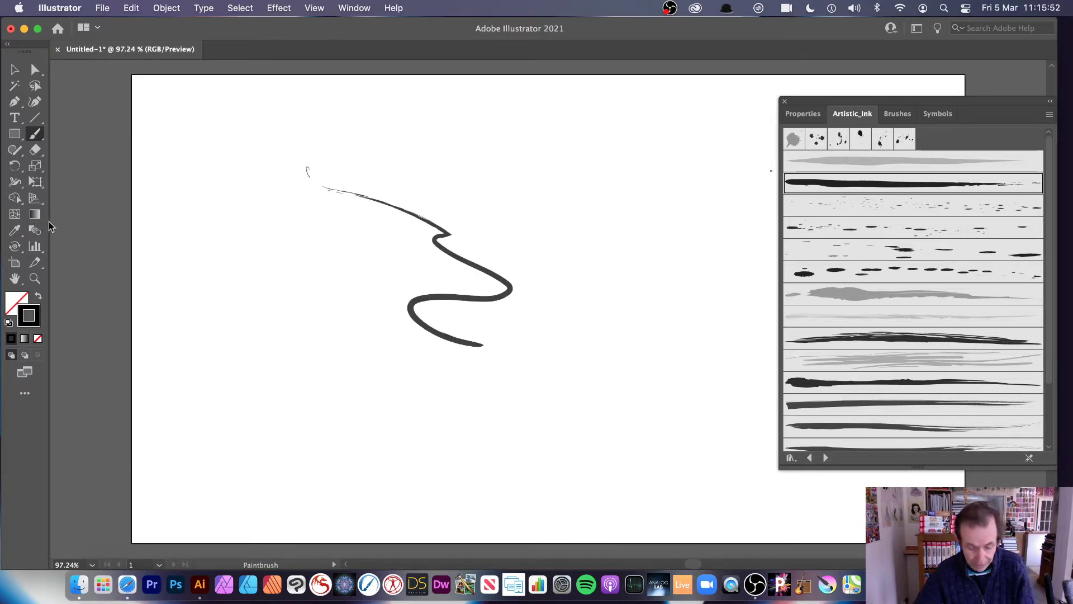
pyautogui.press('super+z')
pyautogui.moveTo(492, 376)
pyautogui.mouseDown()
pyautogui.moveTo(439, 371)
pyautogui.moveTo(311, 135)
pyautogui.mouseUp()
pyautogui.click(13, 71)
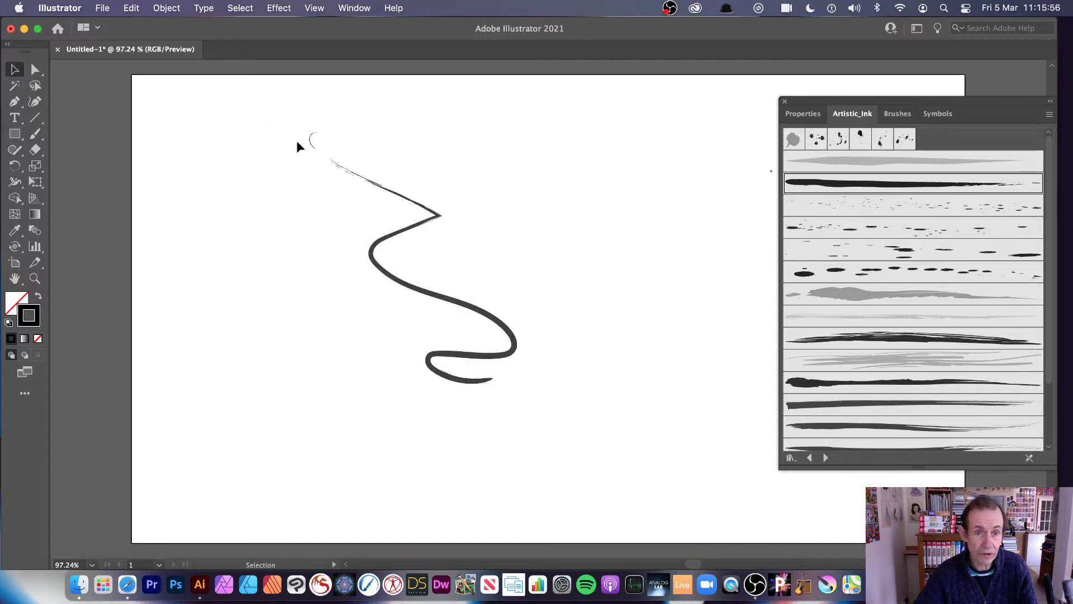
# Step: Save the wavy ink stroke as the new symbol 'Brush 1' and delete its instance from the artboard
pyautogui.click(407, 229)
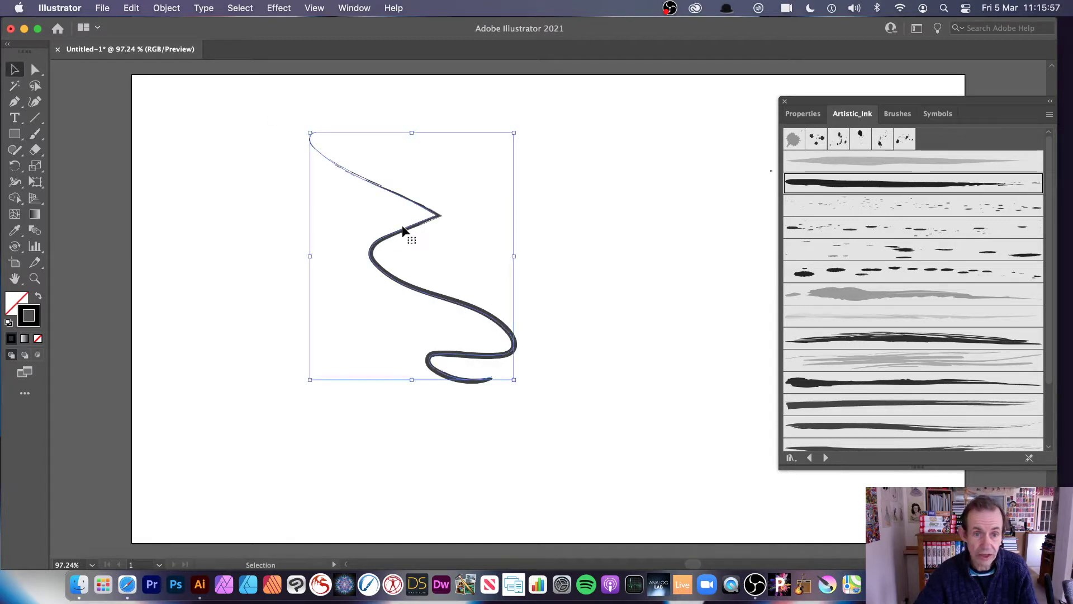
pyautogui.click(933, 116)
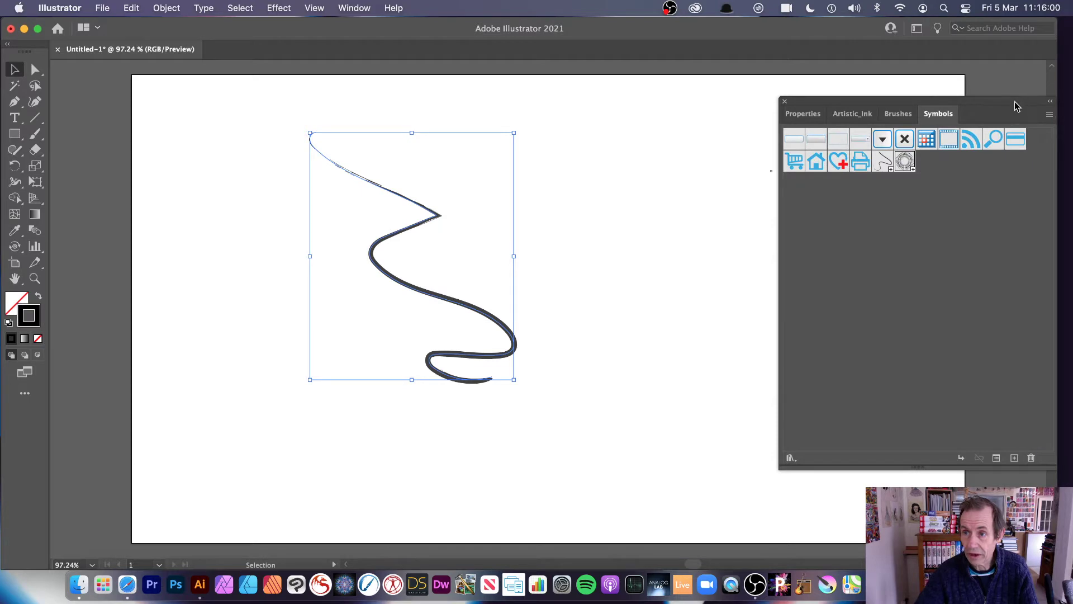
pyautogui.moveTo(1013, 102); pyautogui.dragTo(883, 100)
pyautogui.click(919, 112)
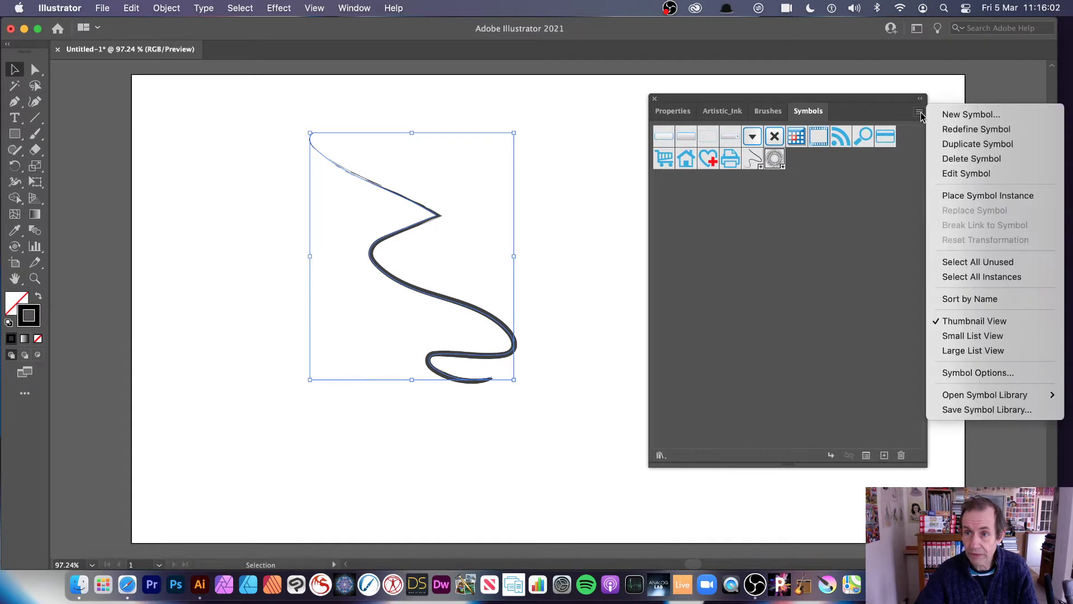
pyautogui.click(966, 115)
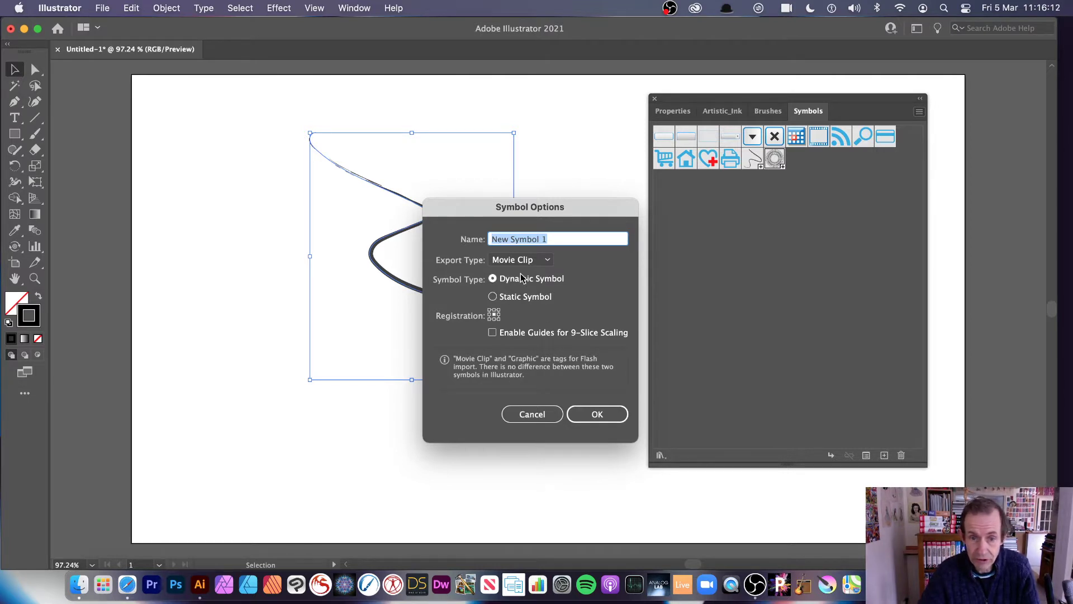
pyautogui.click(614, 419)
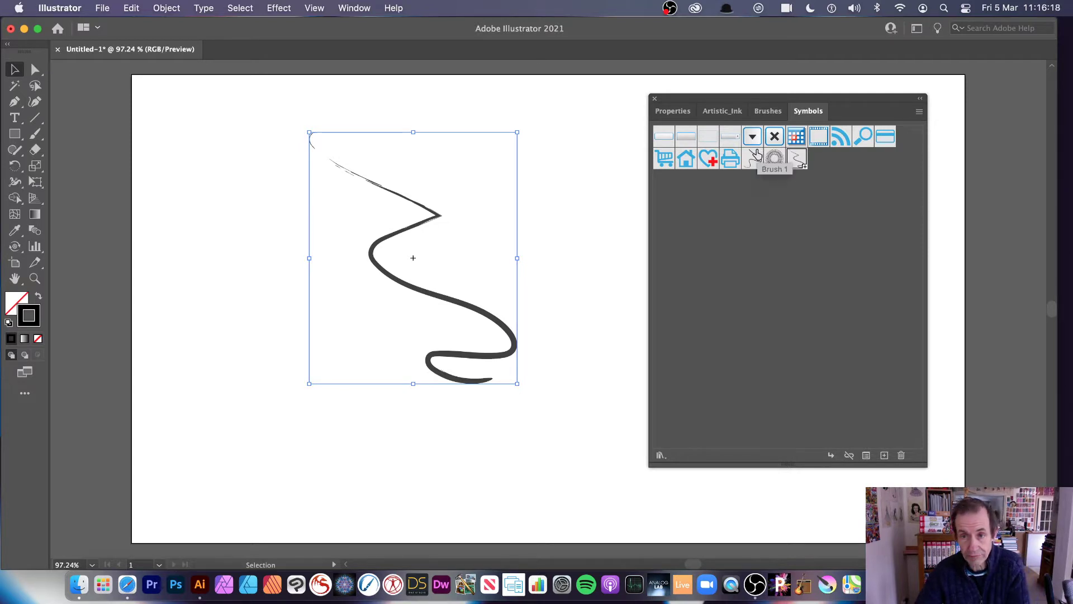
pyautogui.press('Delete')
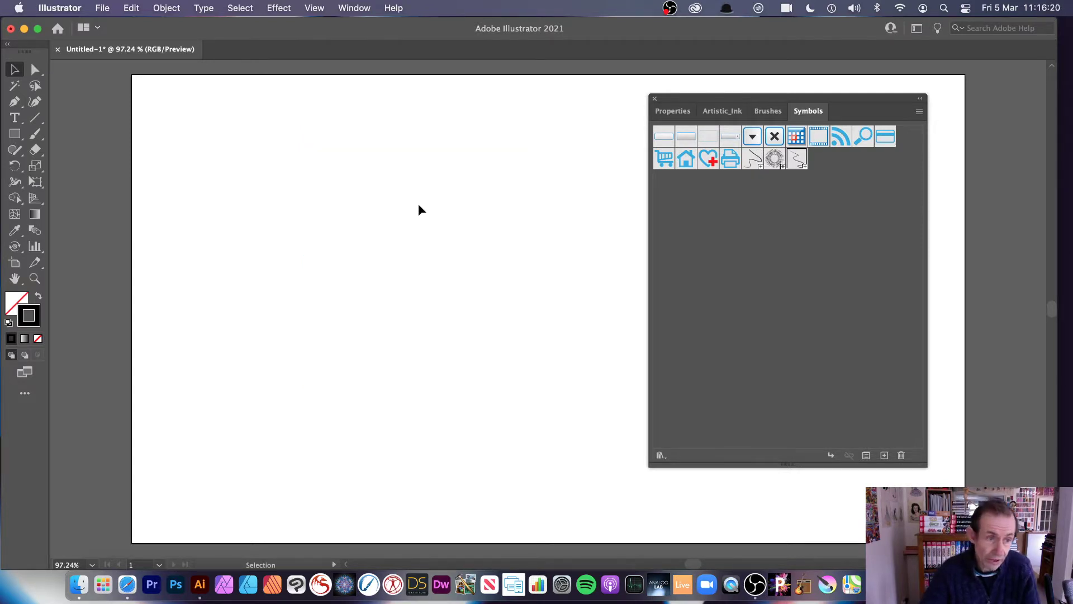
# Step: Spray many overlapping Brush 1 symbol instances across the artboard with the Symbol Sprayer Tool
pyautogui.click(14, 247)
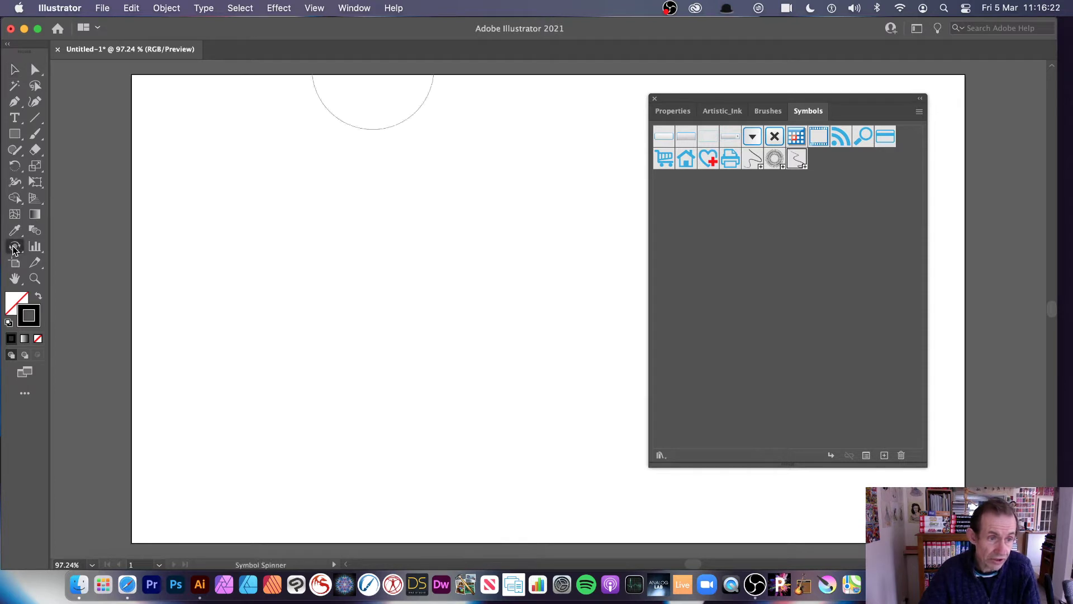
pyautogui.click(14, 248)
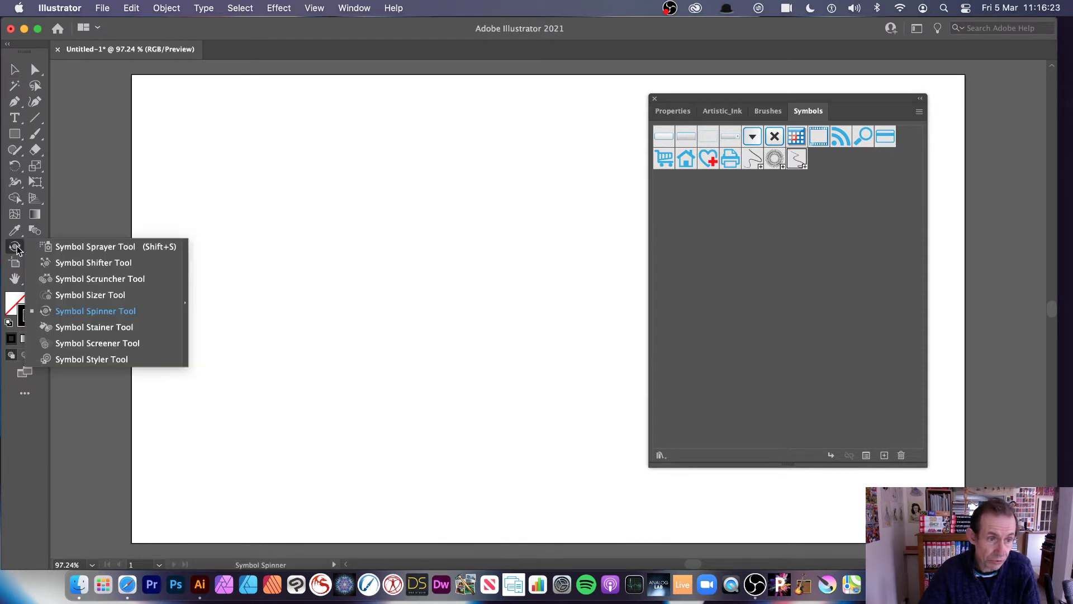
pyautogui.click(111, 252)
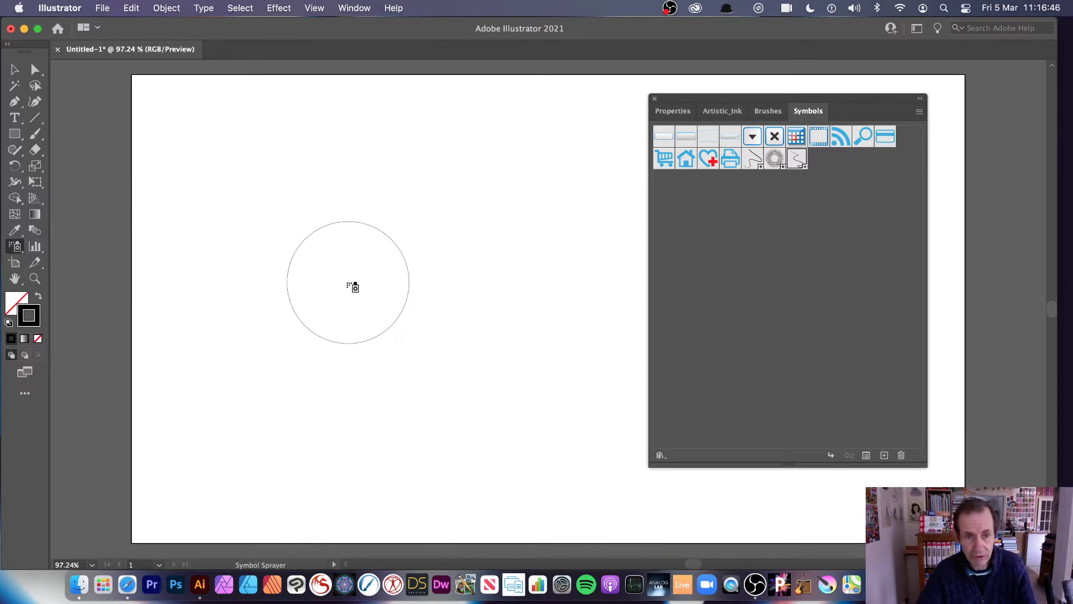
pyautogui.moveTo(352, 285)
pyautogui.mouseDown()
pyautogui.moveTo(414, 280)
pyautogui.moveTo(527, 328)
pyautogui.moveTo(338, 361)
pyautogui.moveTo(347, 276)
pyautogui.moveTo(391, 235)
pyautogui.mouseUp()
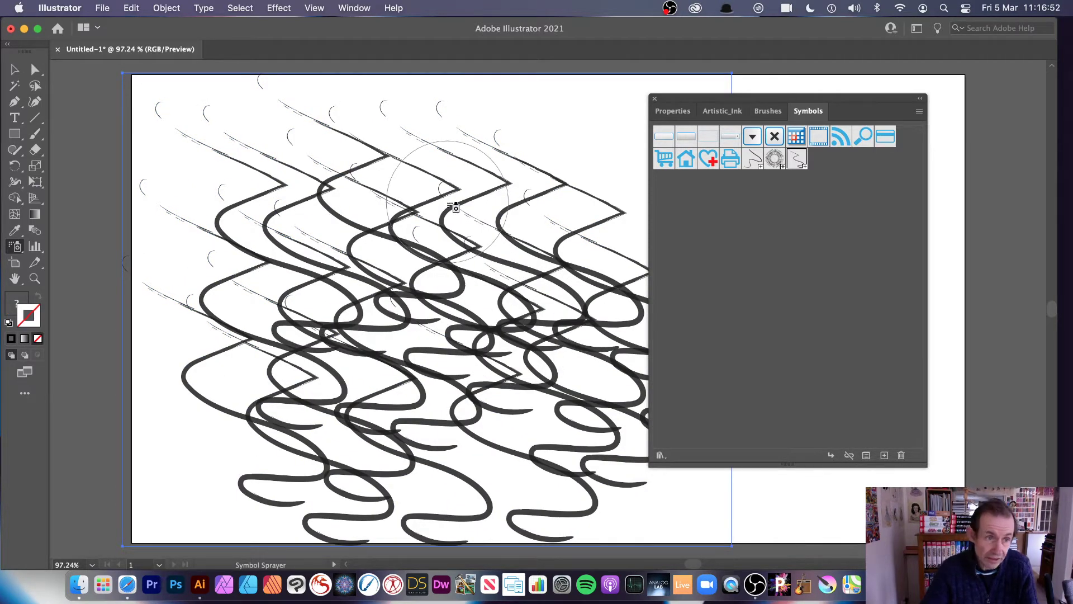
# Step: Rotate the sprayed wavy symbols to varied angles around the artboard's middle with the Symbol Spinner Tool
pyautogui.click(17, 248)
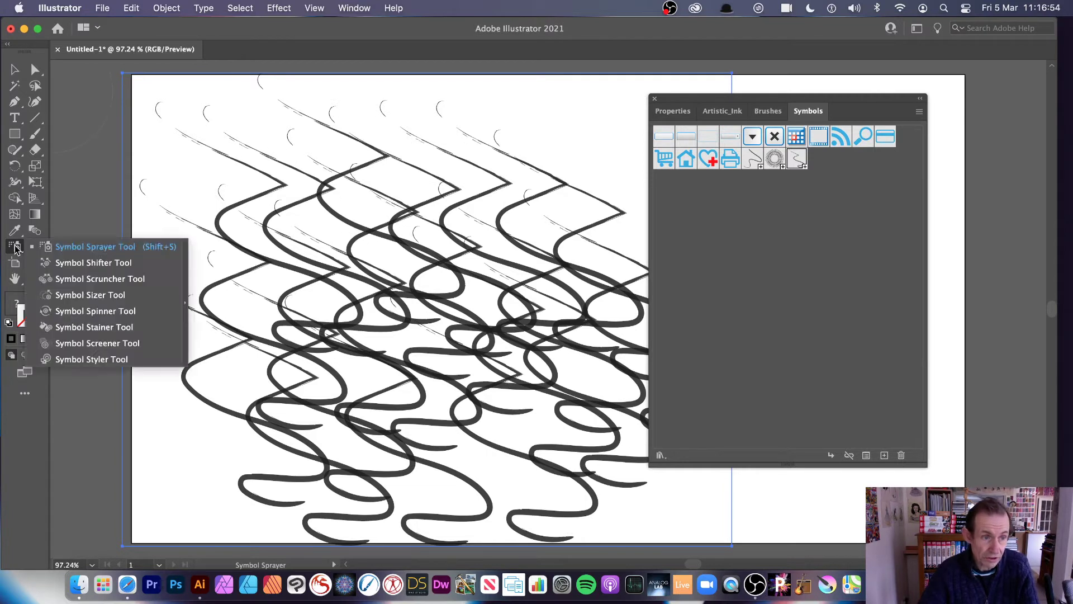
pyautogui.click(95, 311)
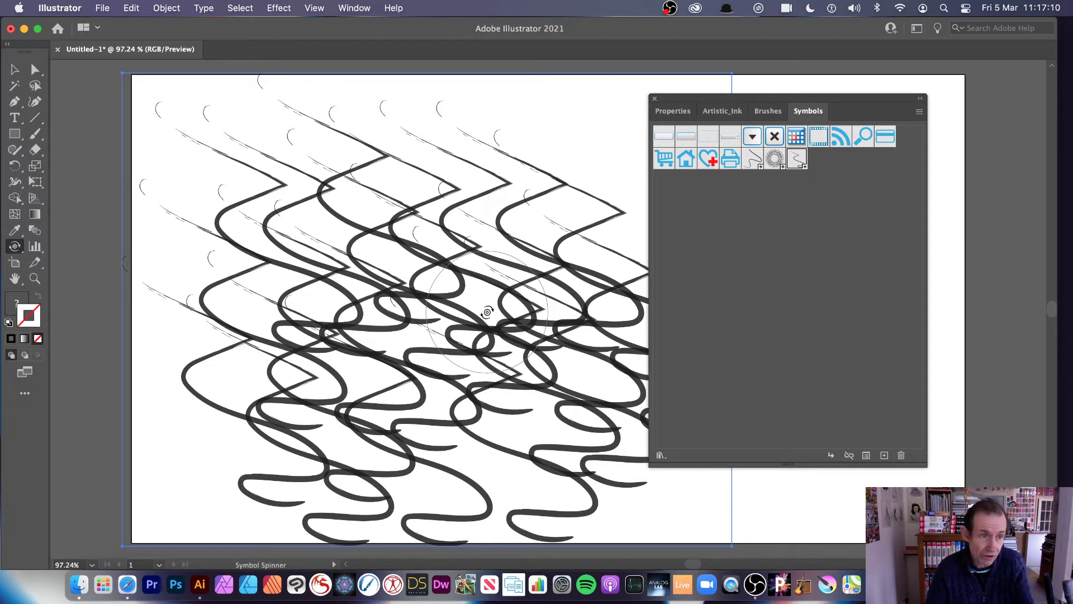
pyautogui.moveTo(487, 311)
pyautogui.mouseDown()
pyautogui.moveTo(518, 307)
pyautogui.moveTo(464, 313)
pyautogui.moveTo(402, 347)
pyautogui.moveTo(383, 306)
pyautogui.moveTo(440, 215)
pyautogui.moveTo(455, 286)
pyautogui.moveTo(367, 371)
pyautogui.moveTo(490, 431)
pyautogui.moveTo(569, 338)
pyautogui.moveTo(480, 224)
pyautogui.moveTo(551, 159)
pyautogui.moveTo(575, 154)
pyautogui.mouseUp()
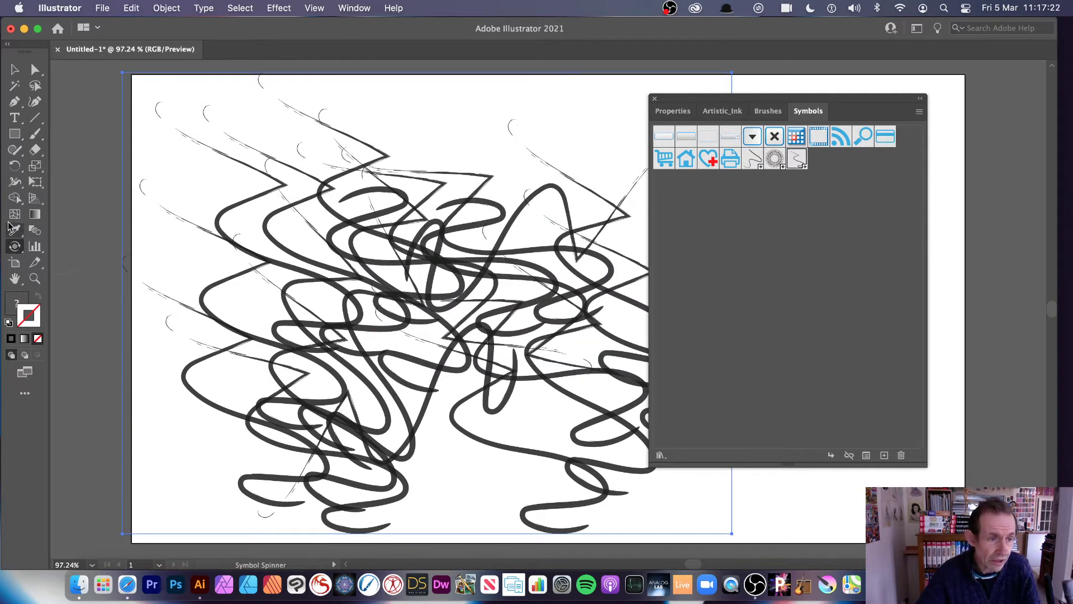
pyautogui.click(12, 247)
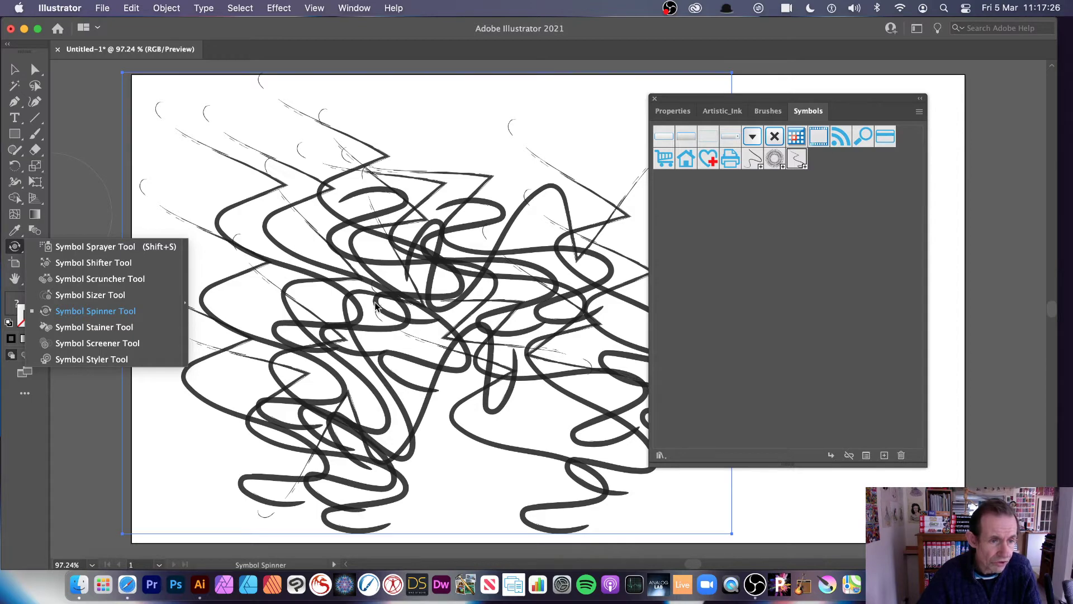
pyautogui.click(96, 296)
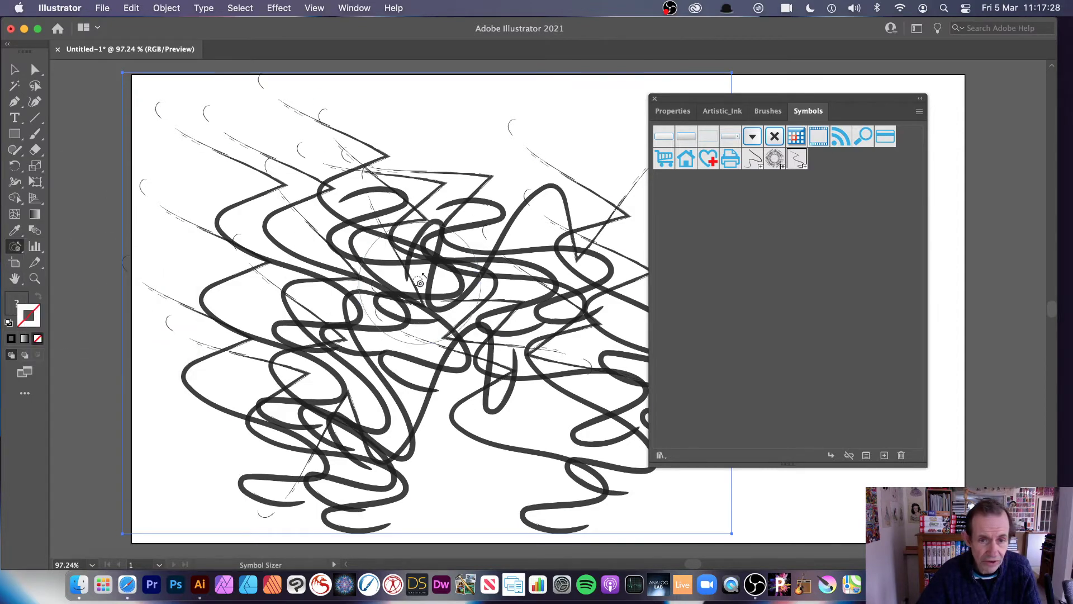
pyautogui.moveTo(420, 273)
pyautogui.mouseDown()
pyautogui.moveTo(379, 275)
pyautogui.moveTo(541, 158)
pyautogui.mouseUp()
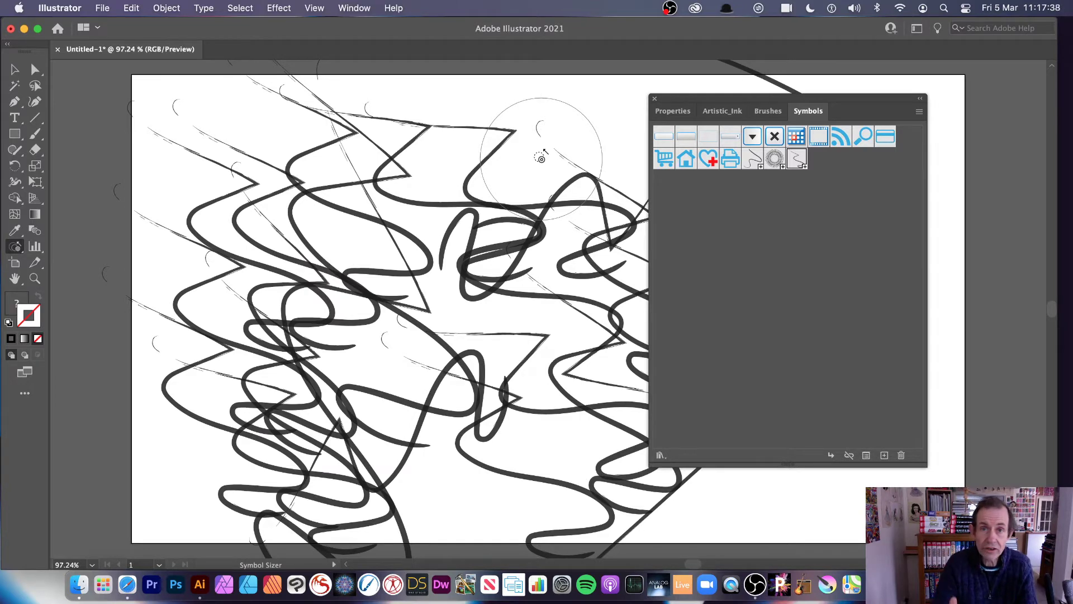
pyautogui.moveTo(538, 229)
pyautogui.mouseDown()
pyautogui.moveTo(582, 192)
pyautogui.moveTo(623, 205)
pyautogui.moveTo(570, 175)
pyautogui.moveTo(581, 180)
pyautogui.mouseUp()
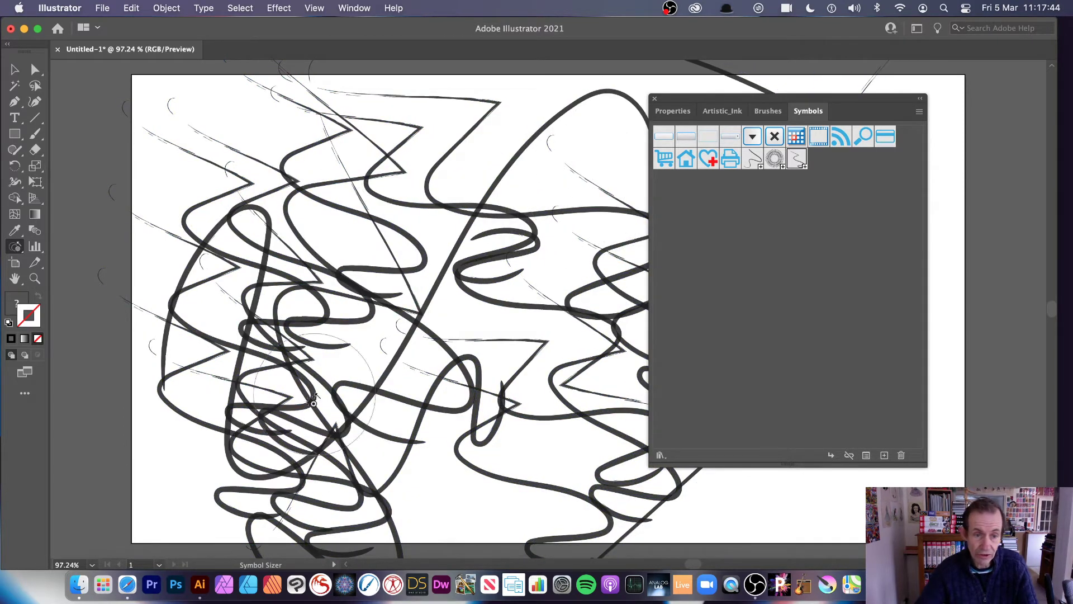
pyautogui.press('super+z')
pyautogui.press('super+z')
pyautogui.press('super+z')
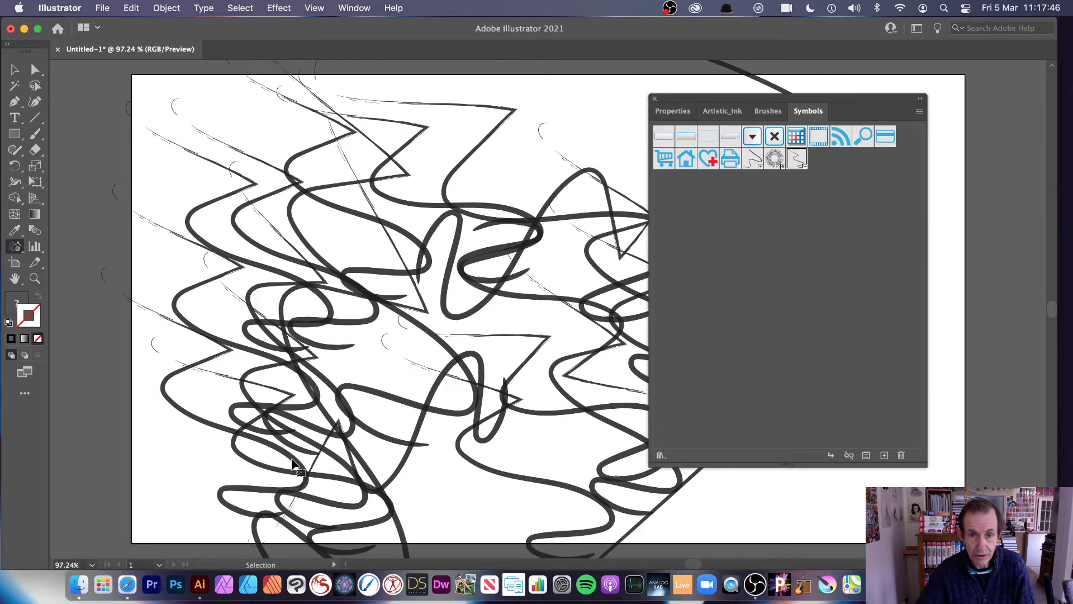
pyautogui.press('v')
pyautogui.press('super+z')
pyautogui.press('super+z')
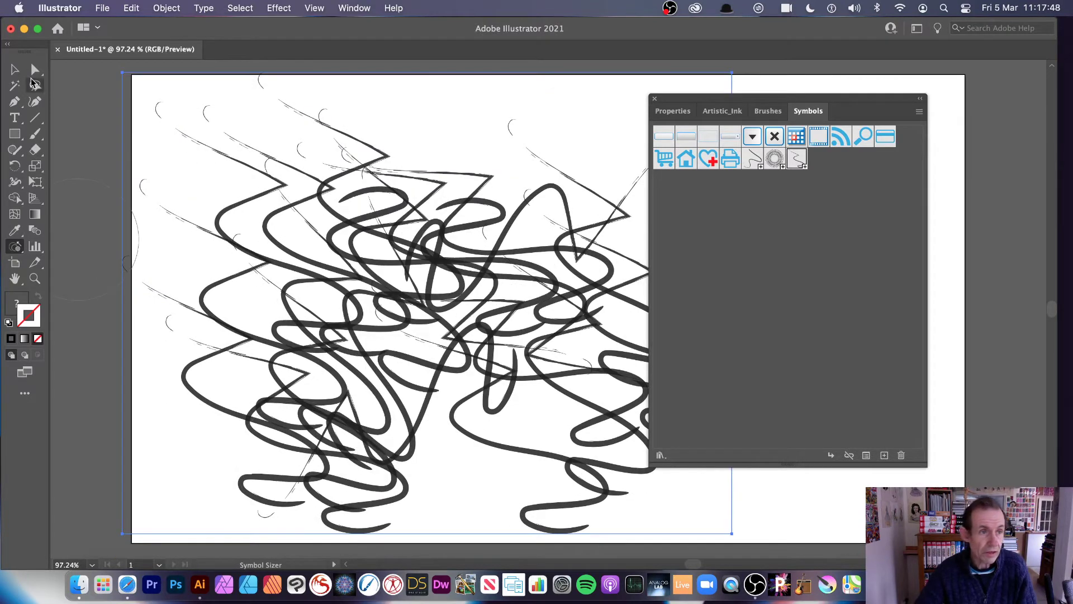
# Step: Delete the sprayed symbol tangle and return to the Paintbrush tool
pyautogui.click(17, 68)
pyautogui.press('Delete')
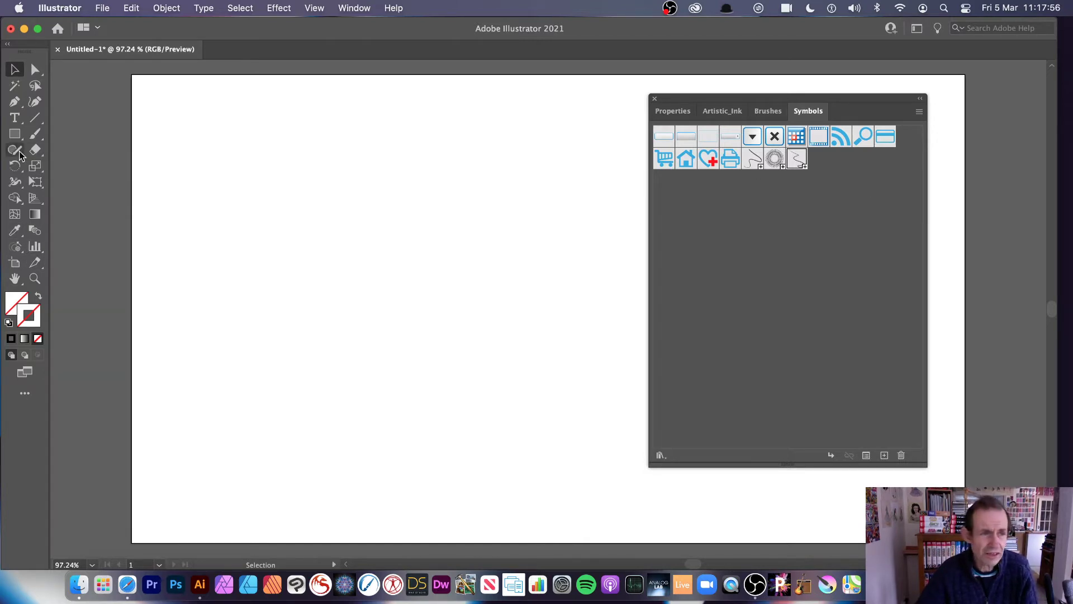
pyautogui.click(36, 135)
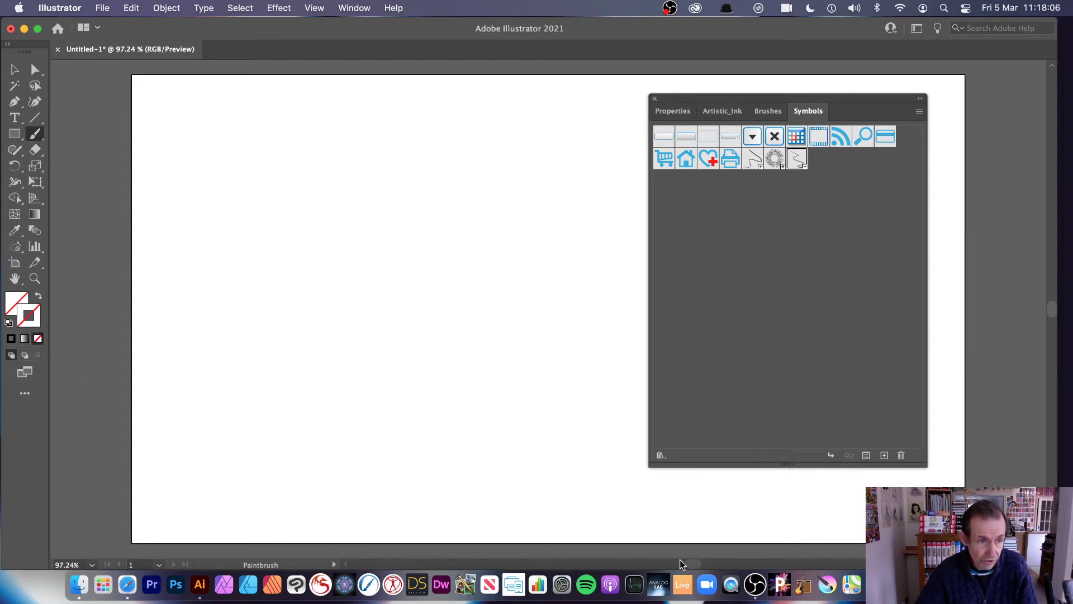
# Step: Set the stroke colour to near-black 0A0A0A in the Color Picker
pyautogui.doubleClick(33, 324)
pyautogui.click(370, 338)
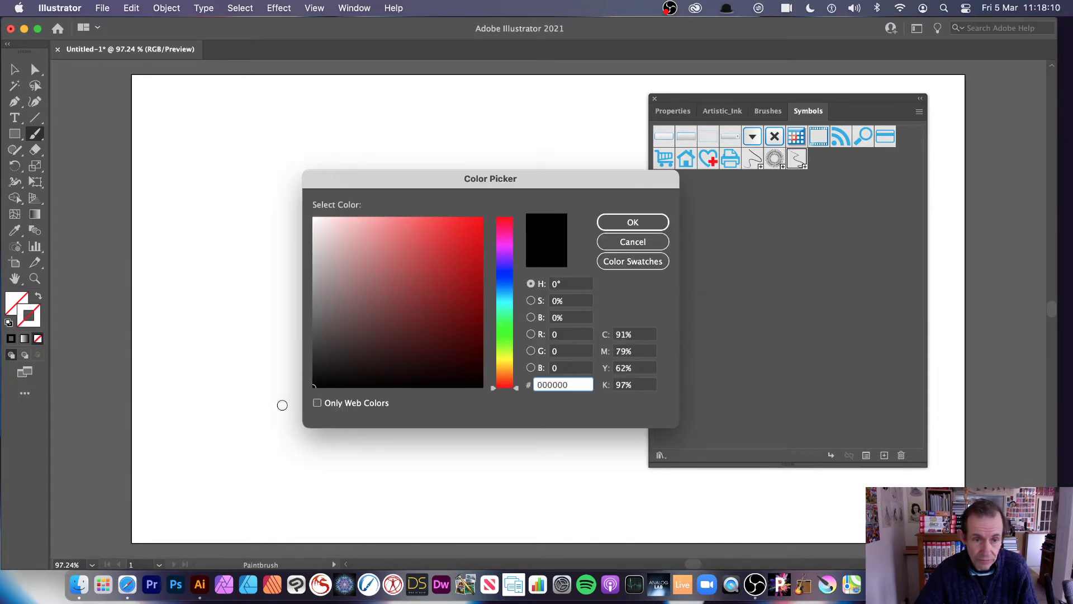
pyautogui.click(620, 223)
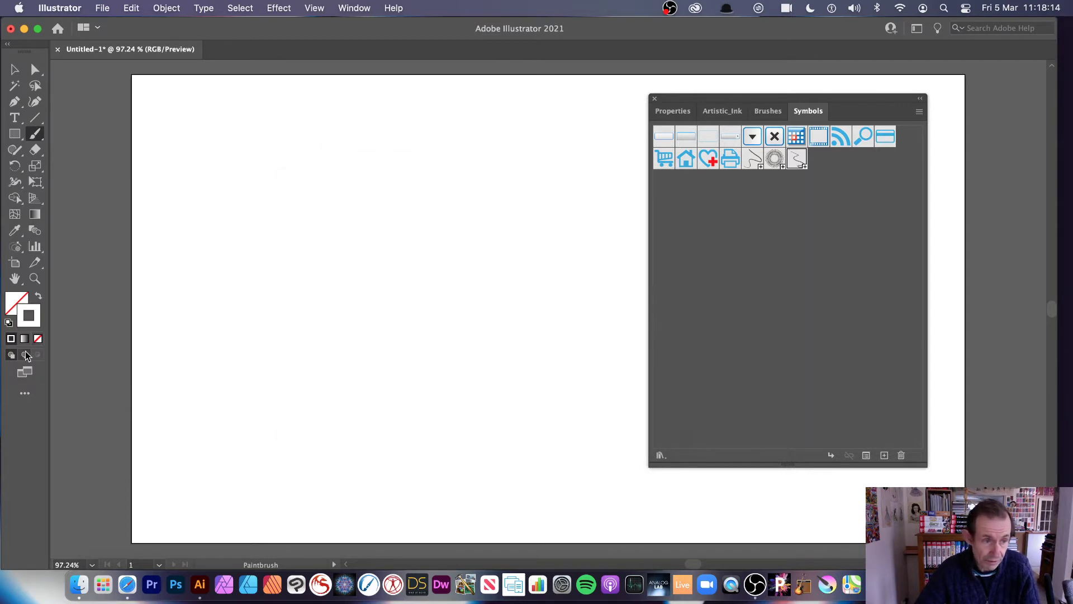
pyautogui.doubleClick(29, 313)
pyautogui.moveTo(380, 345)
pyautogui.mouseDown()
pyautogui.moveTo(305, 387)
pyautogui.moveTo(338, 367)
pyautogui.moveTo(319, 380)
pyautogui.mouseUp()
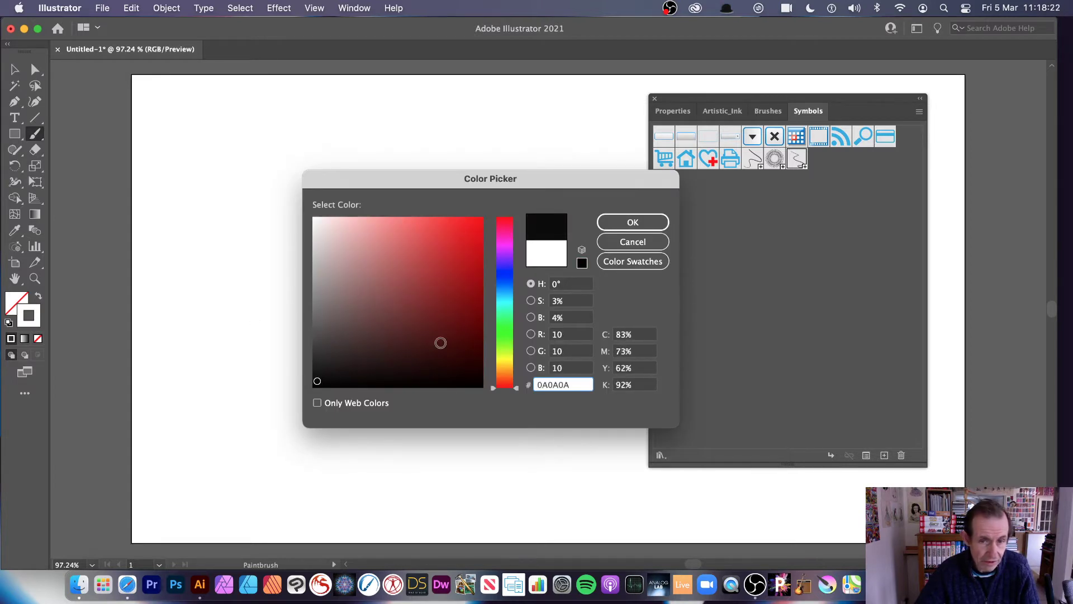
pyautogui.click(628, 223)
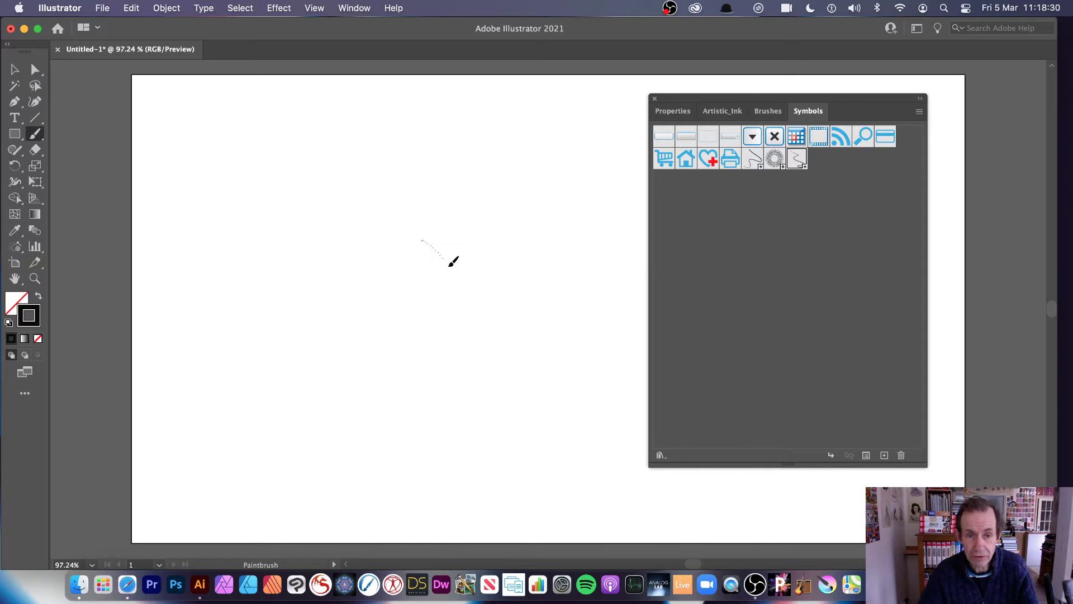
# Step: Paint a spiral ink stroke near the canvas centre, then undo it
pyautogui.moveTo(328, 264)
pyautogui.mouseDown()
pyautogui.moveTo(402, 284)
pyautogui.moveTo(358, 301)
pyautogui.mouseUp()
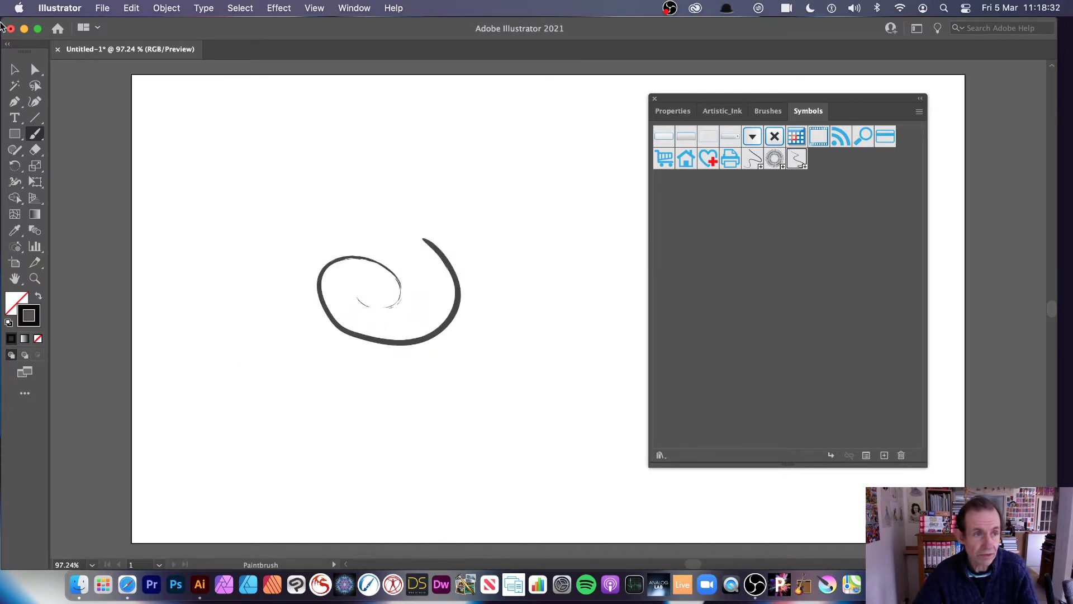
pyautogui.click(13, 70)
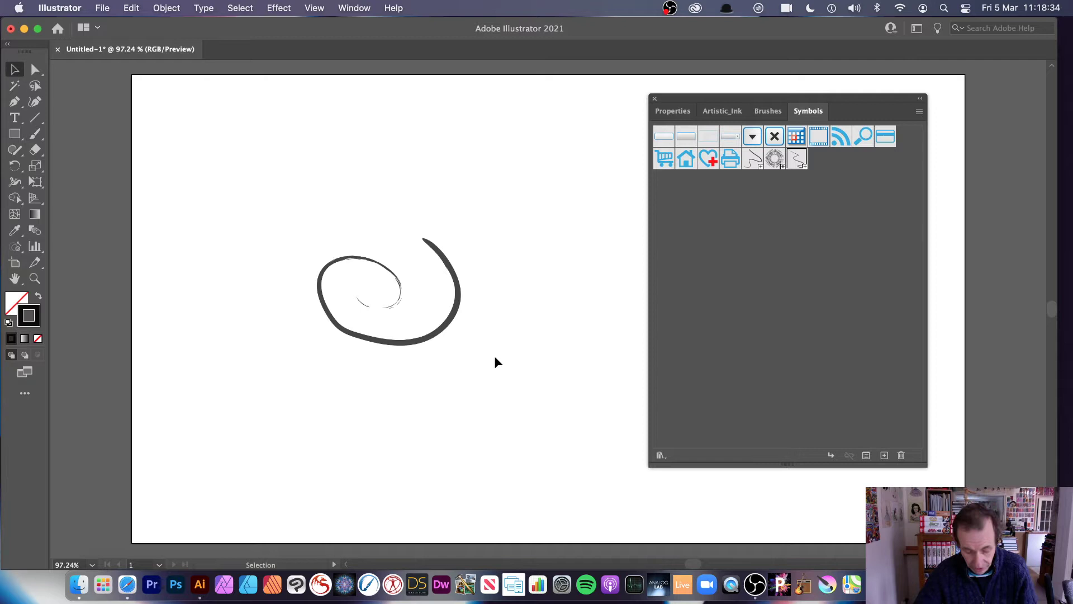
pyautogui.press('super+z')
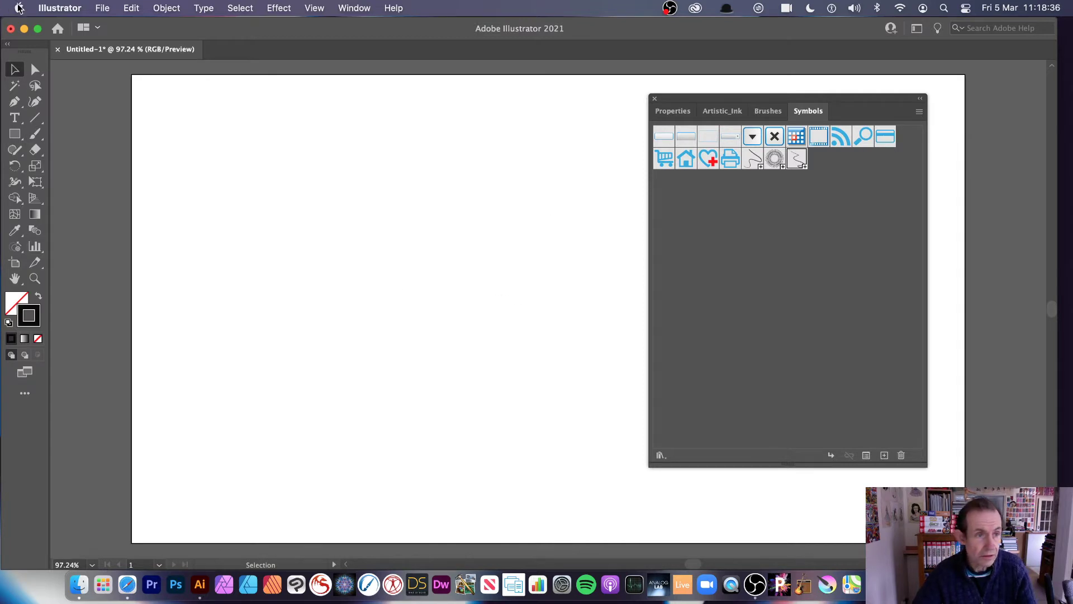
# Step: Paint a wavy vertical near-black ink stroke down the artboard and select it
pyautogui.click(35, 134)
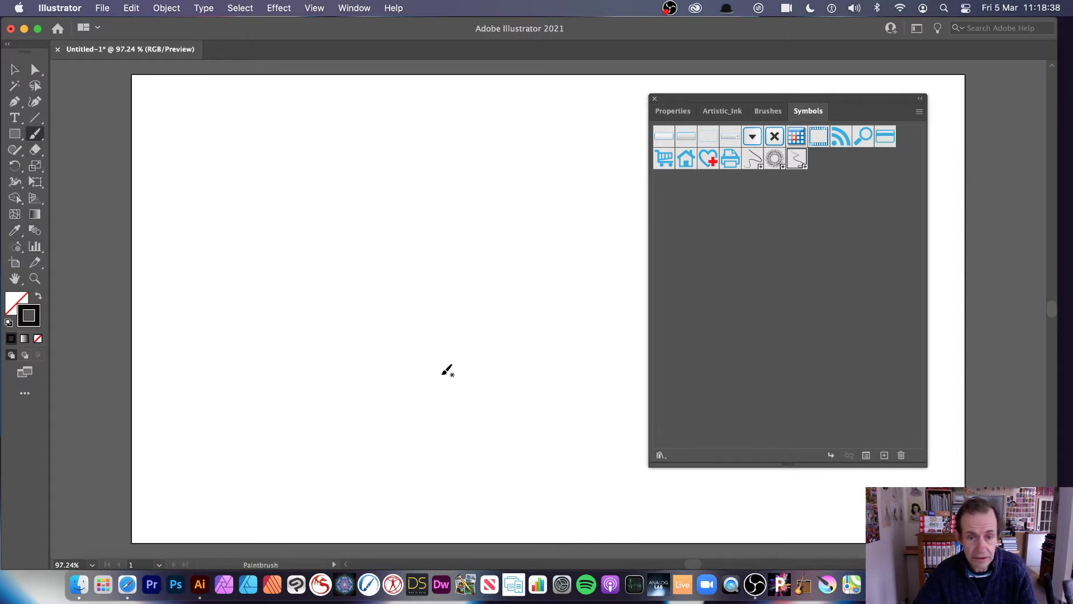
pyautogui.moveTo(453, 270)
pyautogui.mouseDown()
pyautogui.moveTo(407, 179)
pyautogui.moveTo(436, 108)
pyautogui.mouseUp()
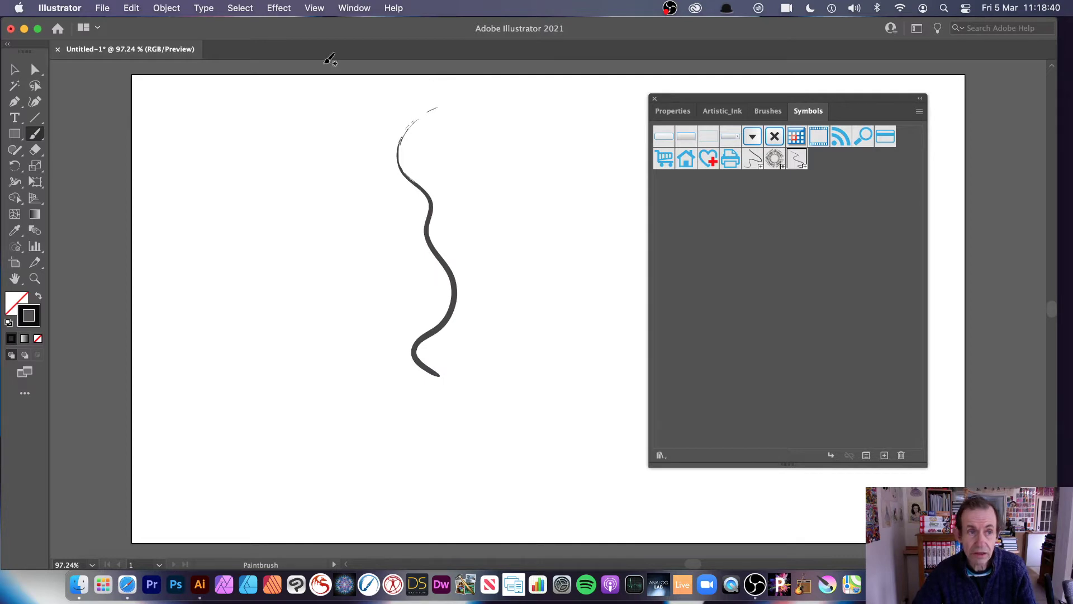
pyautogui.click(15, 69)
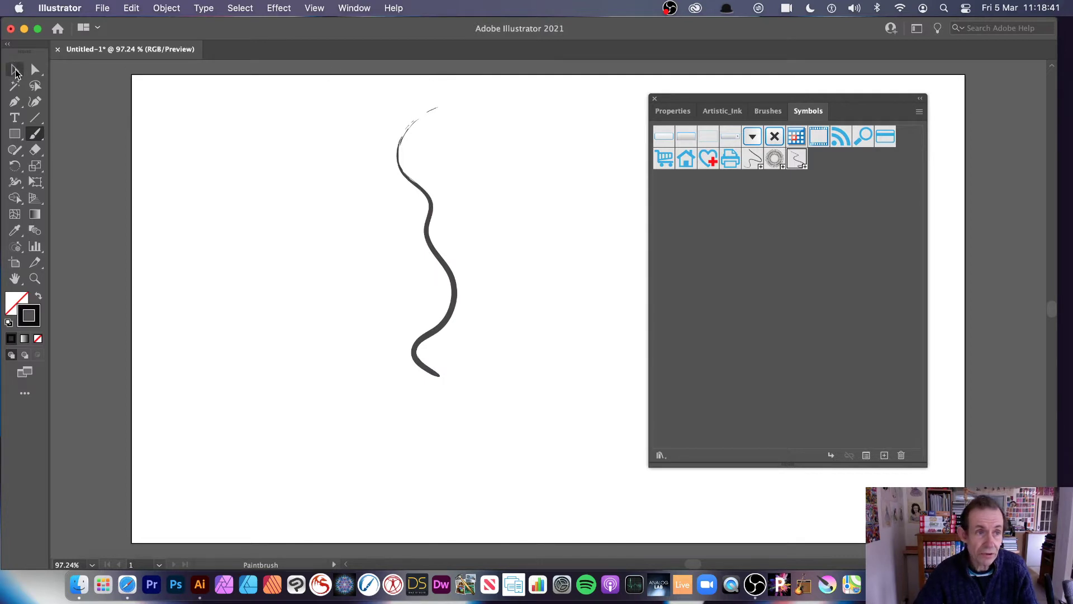
pyautogui.click(450, 279)
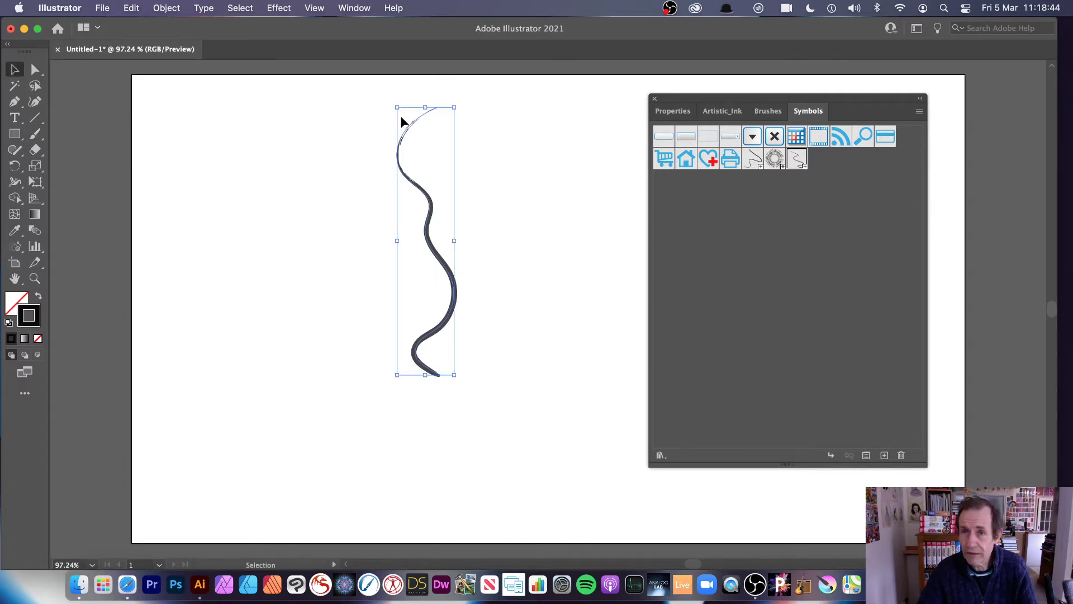
pyautogui.click(168, 8)
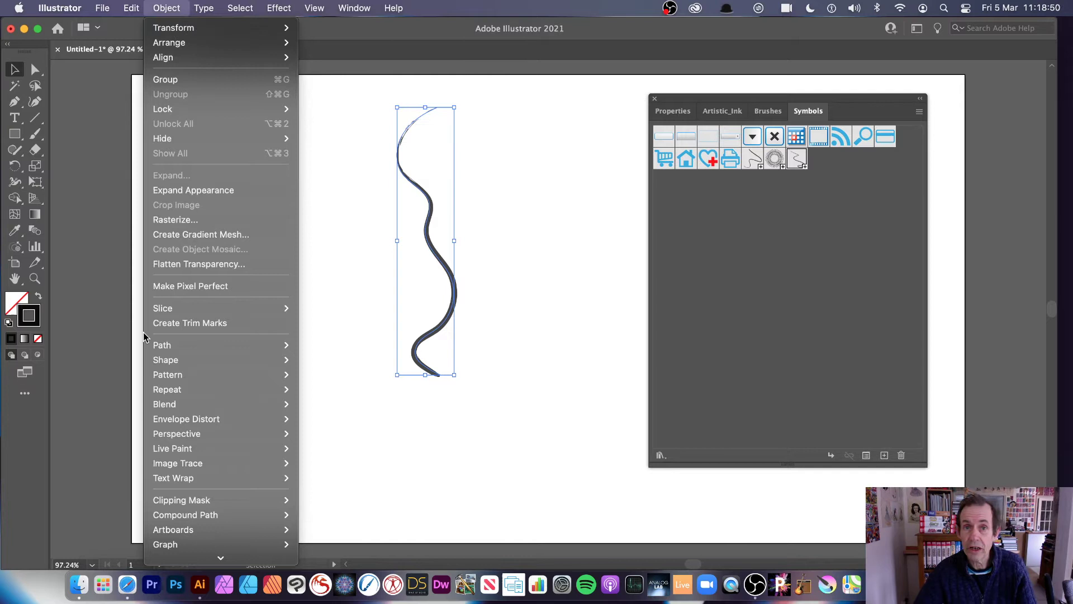
# Step: Apply a Radial repeat to the wavy stroke, add more copies, widen the radius and shift it up-left
pyautogui.moveTo(202, 394)
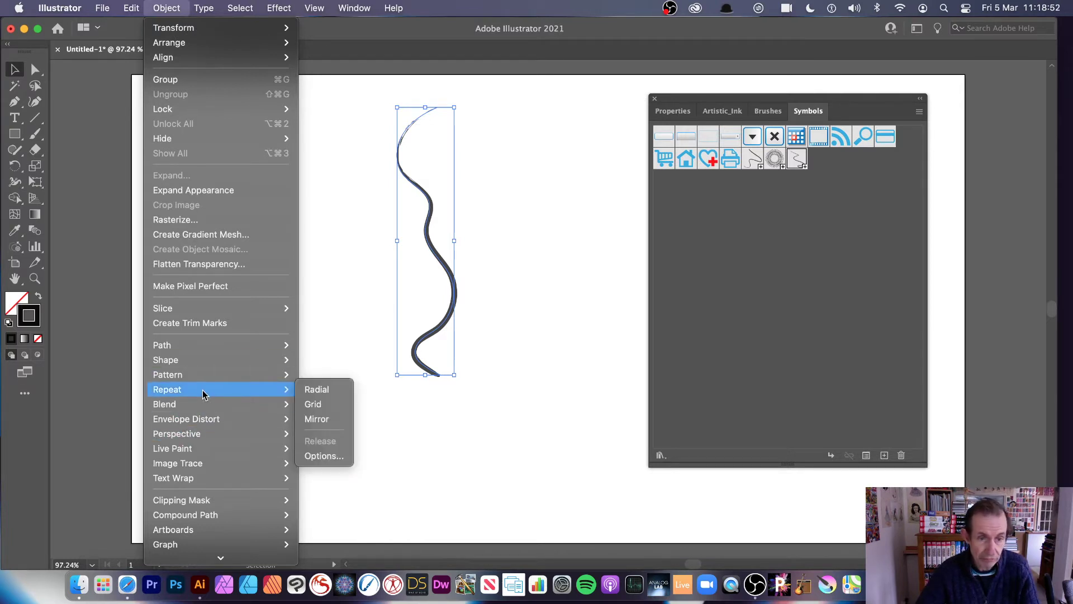
pyautogui.click(339, 394)
pyautogui.moveTo(689, 93); pyautogui.dragTo(838, 96)
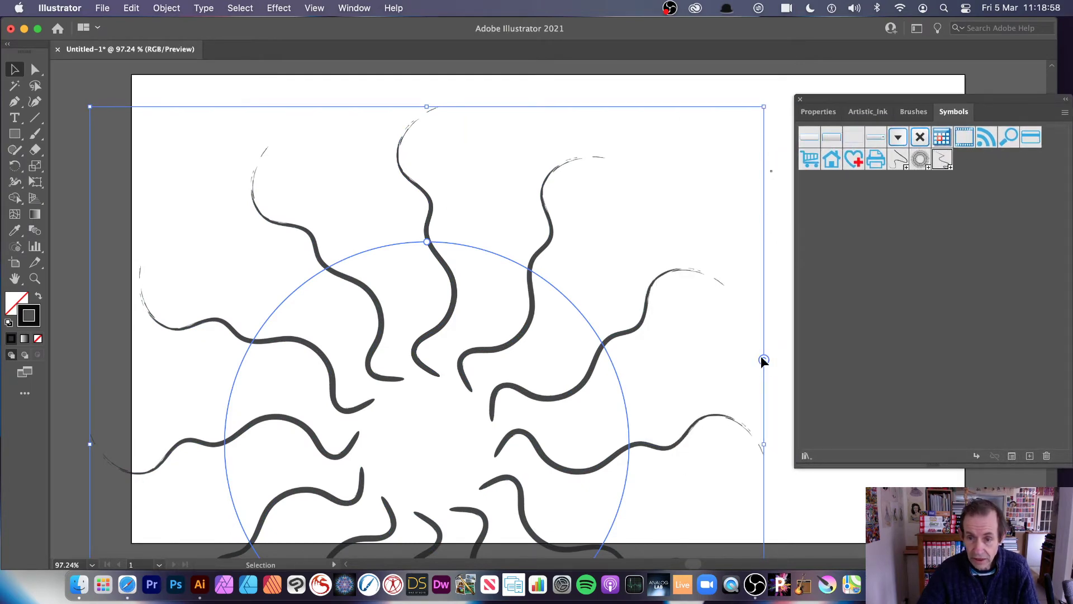
pyautogui.moveTo(763, 359)
pyautogui.mouseDown()
pyautogui.moveTo(771, 224)
pyautogui.moveTo(759, 312)
pyautogui.moveTo(754, 191)
pyautogui.moveTo(757, 206)
pyautogui.mouseUp()
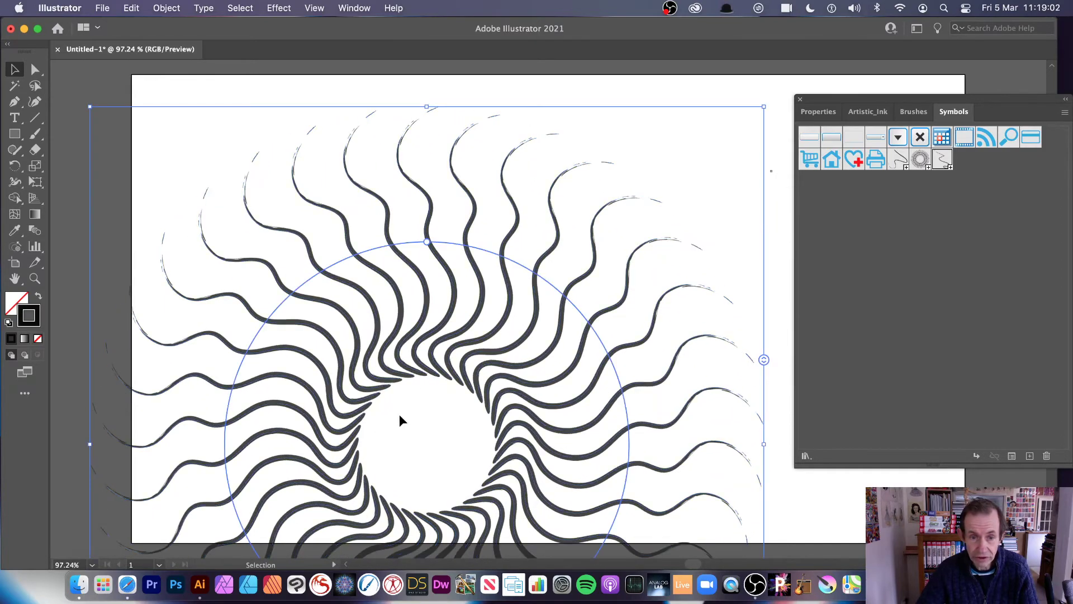
pyautogui.moveTo(426, 242)
pyautogui.mouseDown()
pyautogui.moveTo(664, 208)
pyautogui.moveTo(756, 525)
pyautogui.moveTo(643, 408)
pyautogui.moveTo(466, 340)
pyautogui.moveTo(628, 416)
pyautogui.moveTo(724, 343)
pyautogui.moveTo(639, 364)
pyautogui.moveTo(771, 345)
pyautogui.moveTo(610, 359)
pyautogui.mouseUp()
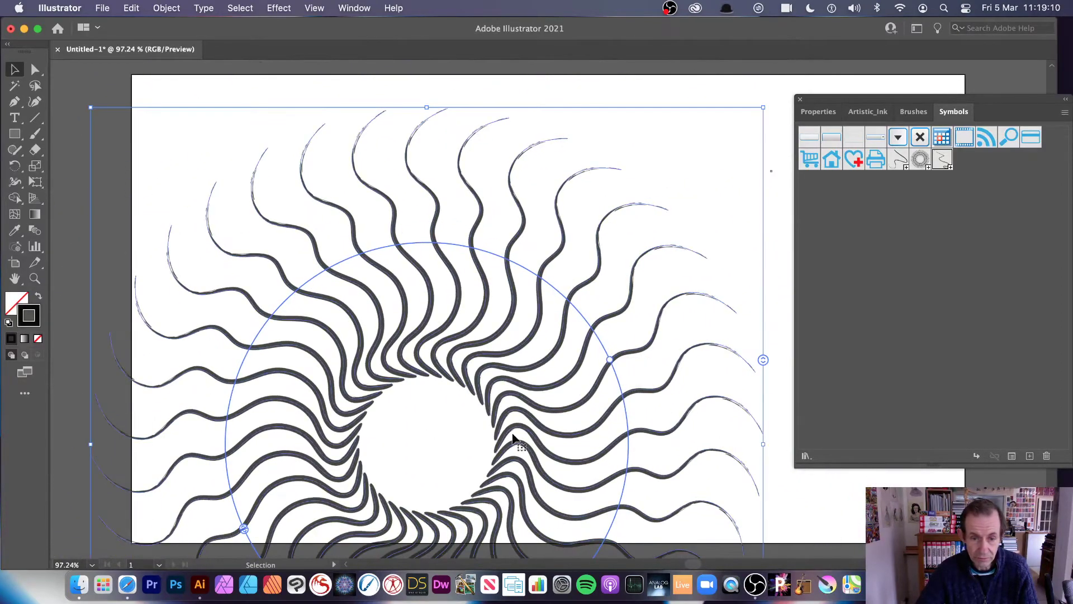
pyautogui.moveTo(682, 358); pyautogui.dragTo(659, 259)
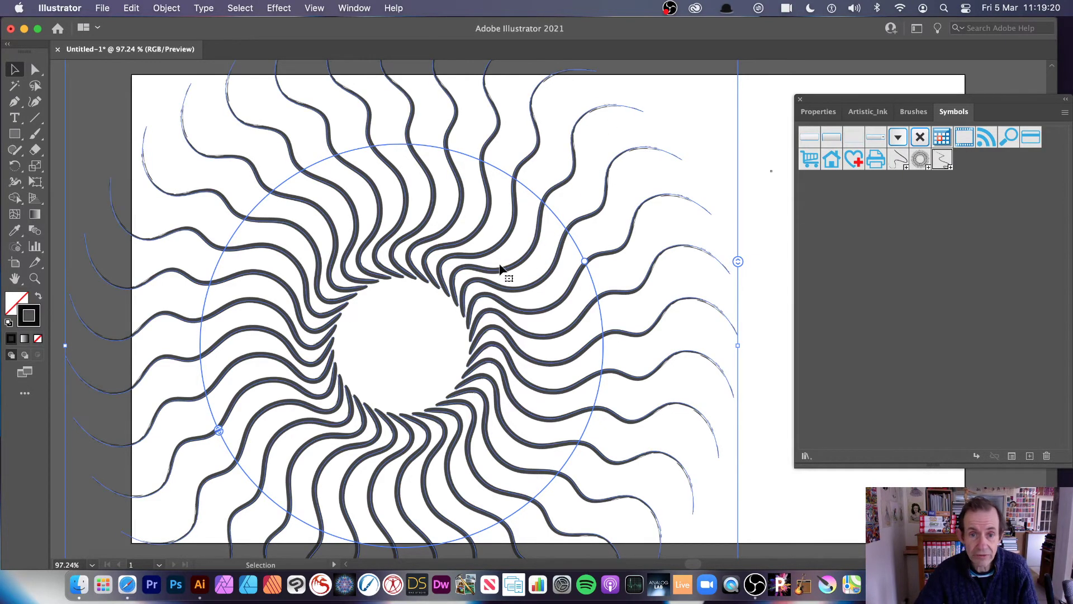
# Step: Isolate the source wavy stroke inside the radial repeat and rescale it
pyautogui.doubleClick(535, 246)
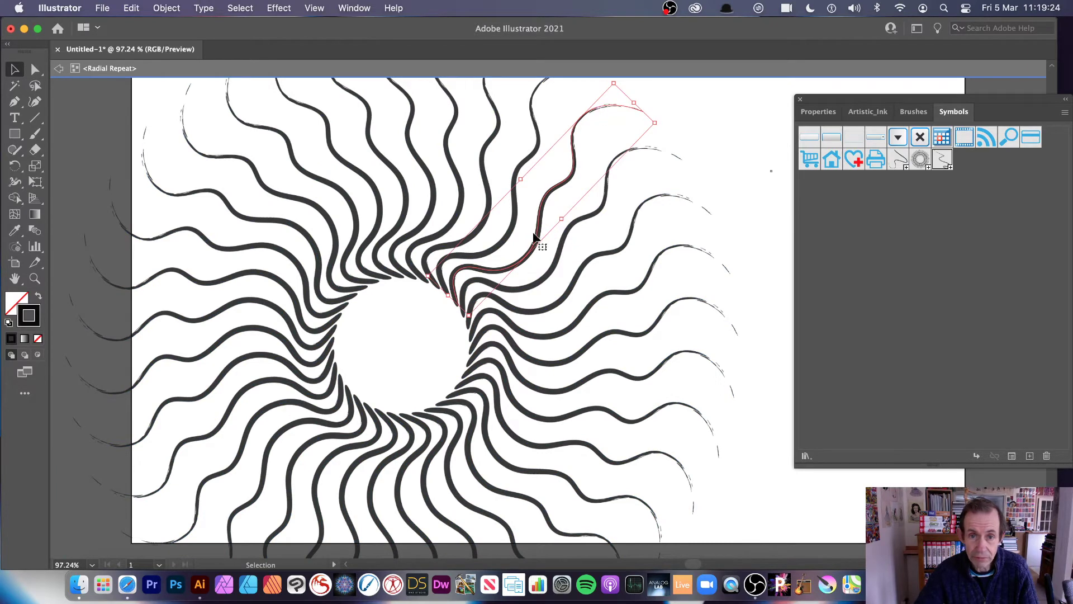
pyautogui.moveTo(633, 102)
pyautogui.mouseDown()
pyautogui.moveTo(560, 136)
pyautogui.moveTo(632, 79)
pyautogui.moveTo(595, 143)
pyautogui.mouseUp()
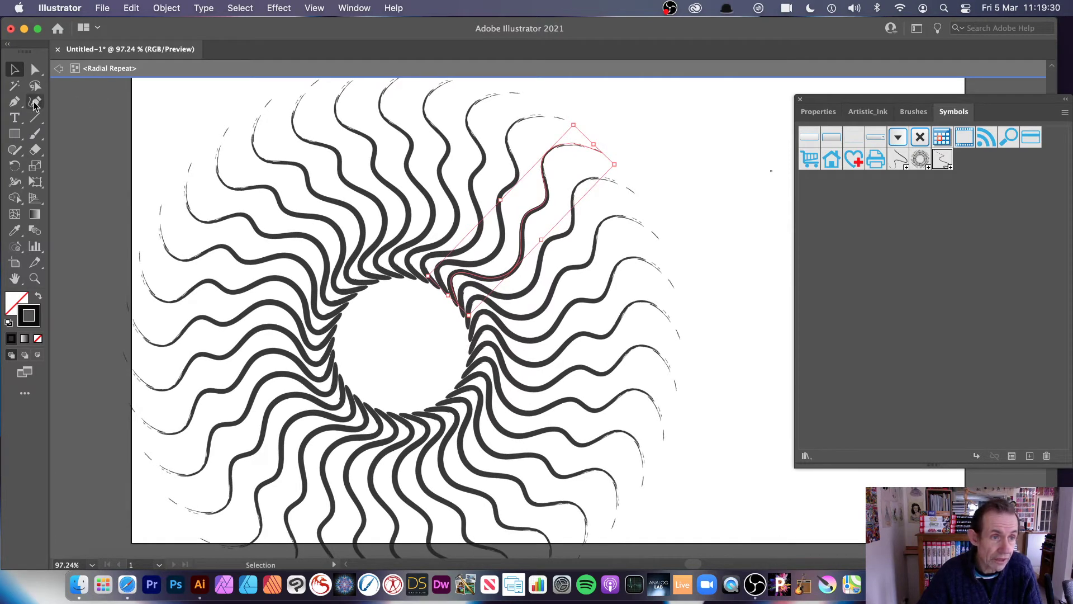
pyautogui.click(35, 103)
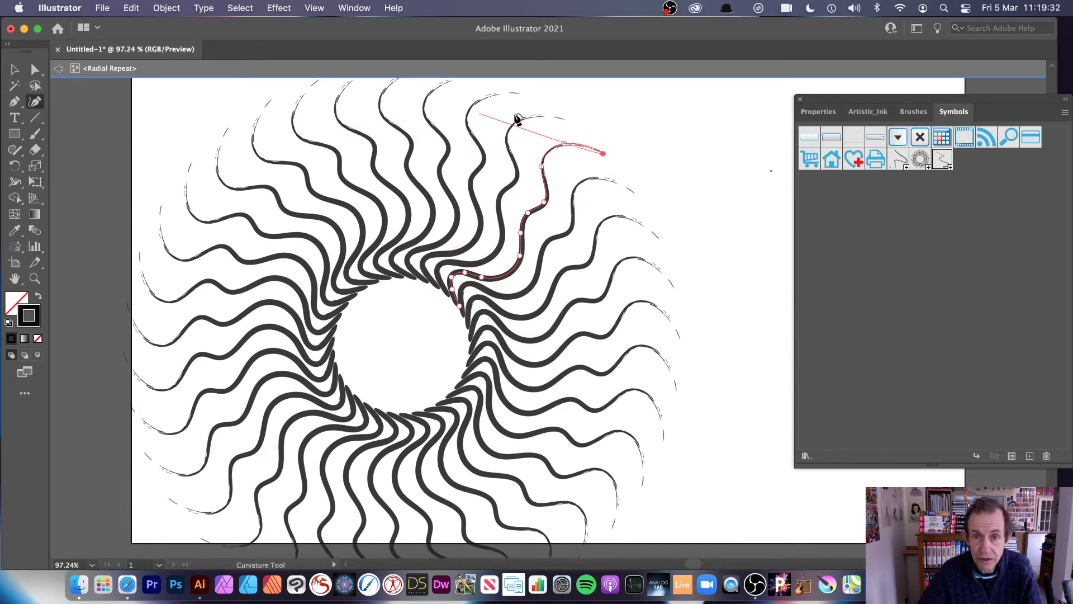
# Step: Extend the stroke's outer end with several extra curves and an upward curl, then scale it down
pyautogui.click(603, 153)
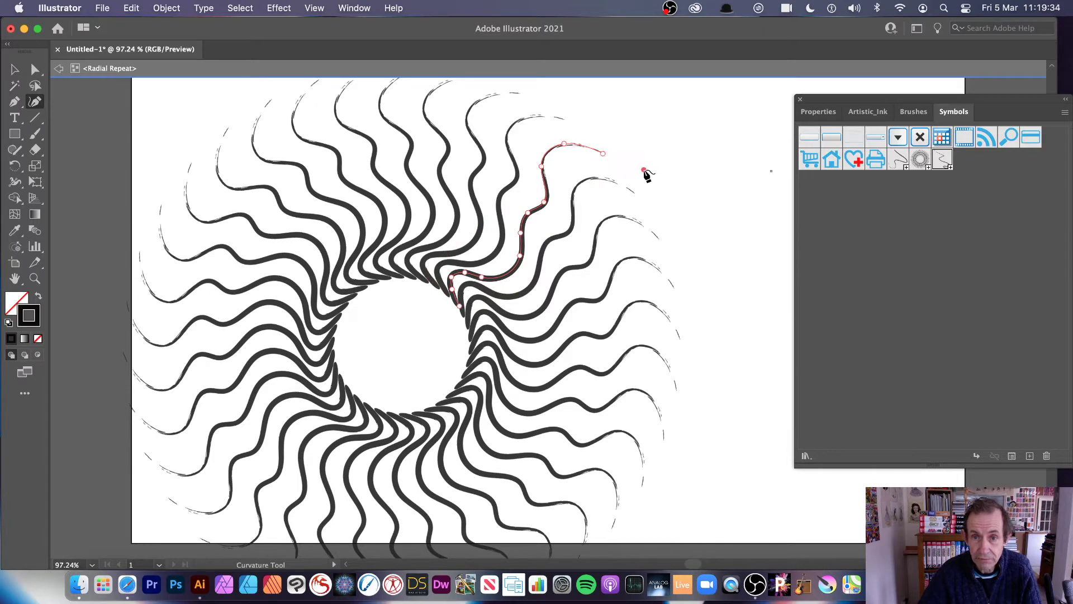
pyautogui.click(644, 170)
pyautogui.click(671, 142)
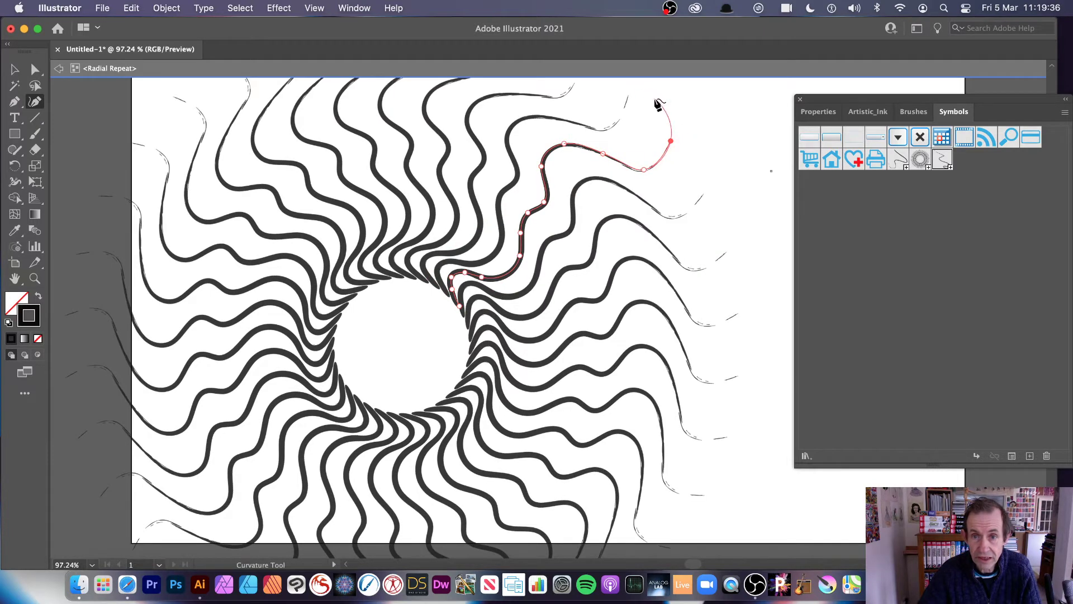
pyautogui.click(658, 106)
pyautogui.click(717, 109)
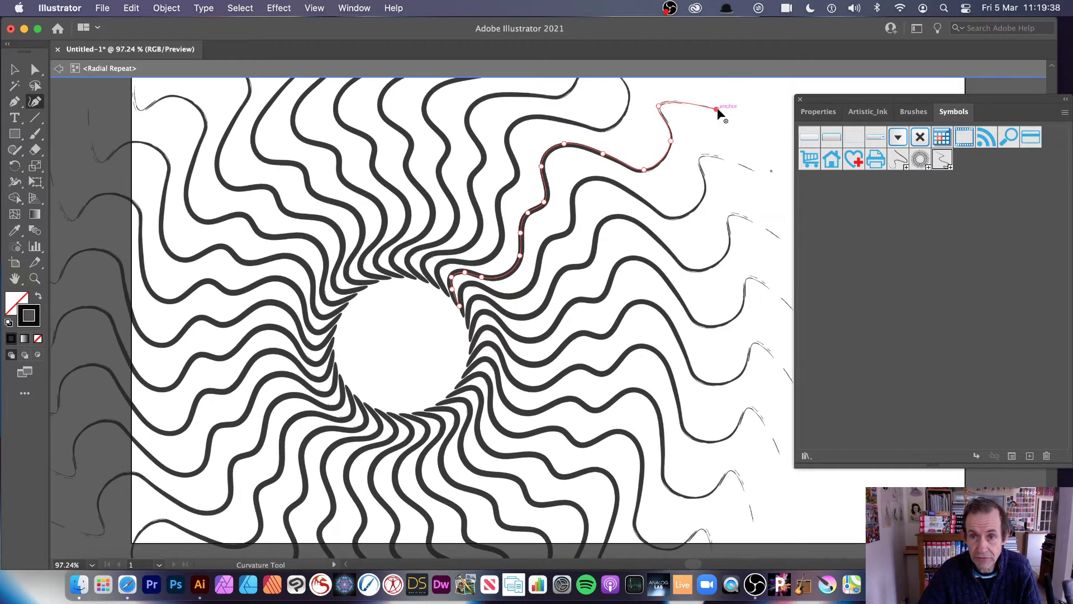
pyautogui.click(759, 109)
pyautogui.click(752, 88)
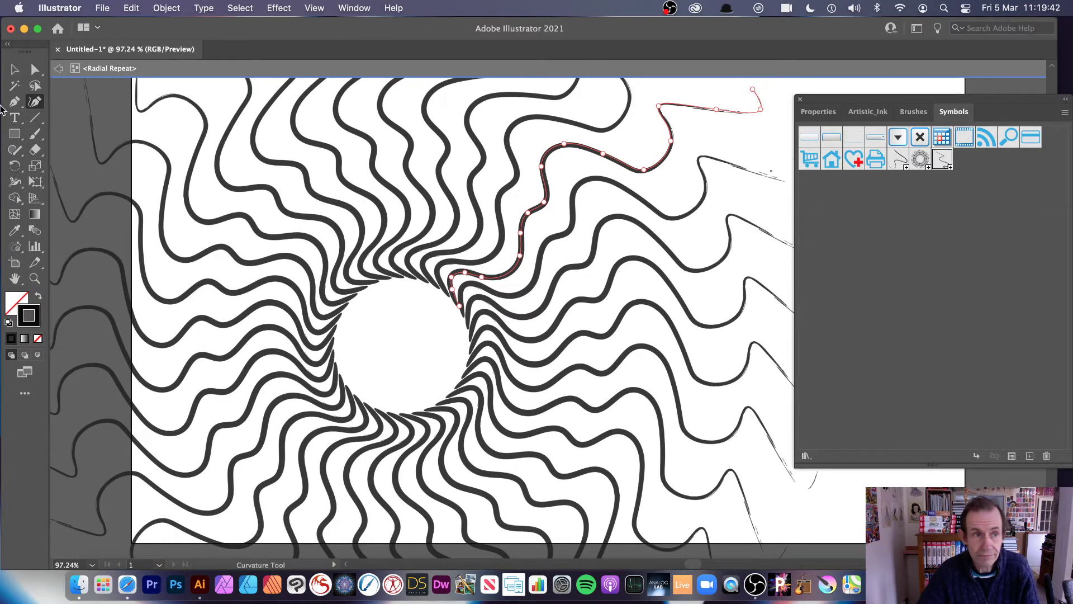
pyautogui.click(15, 70)
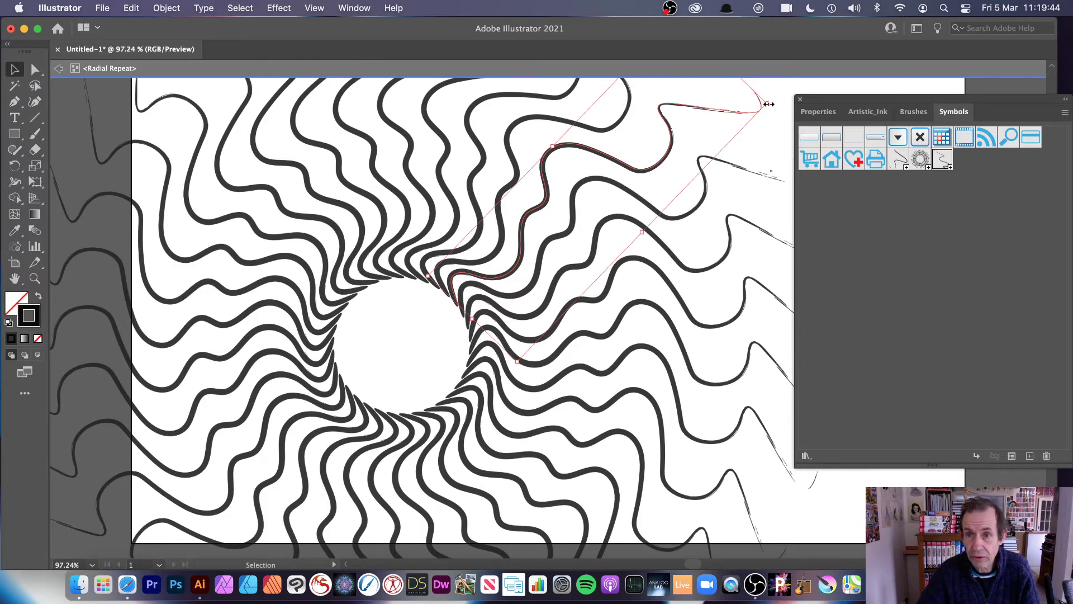
pyautogui.moveTo(769, 104); pyautogui.dragTo(670, 179)
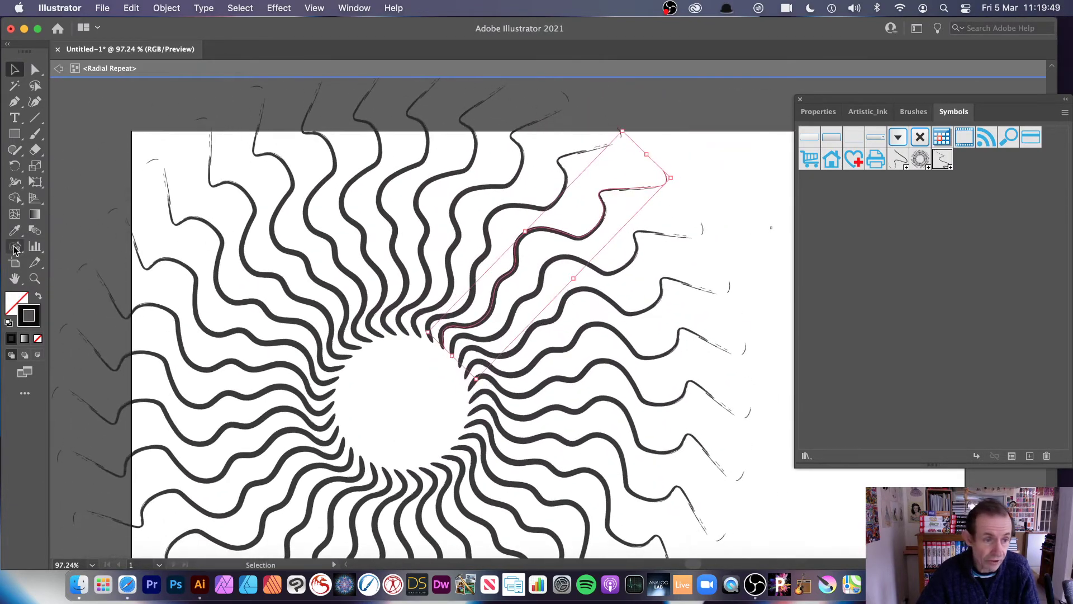
# Step: Make the source wavy stroke red and stretch it slightly
pyautogui.doubleClick(31, 313)
pyautogui.click(456, 241)
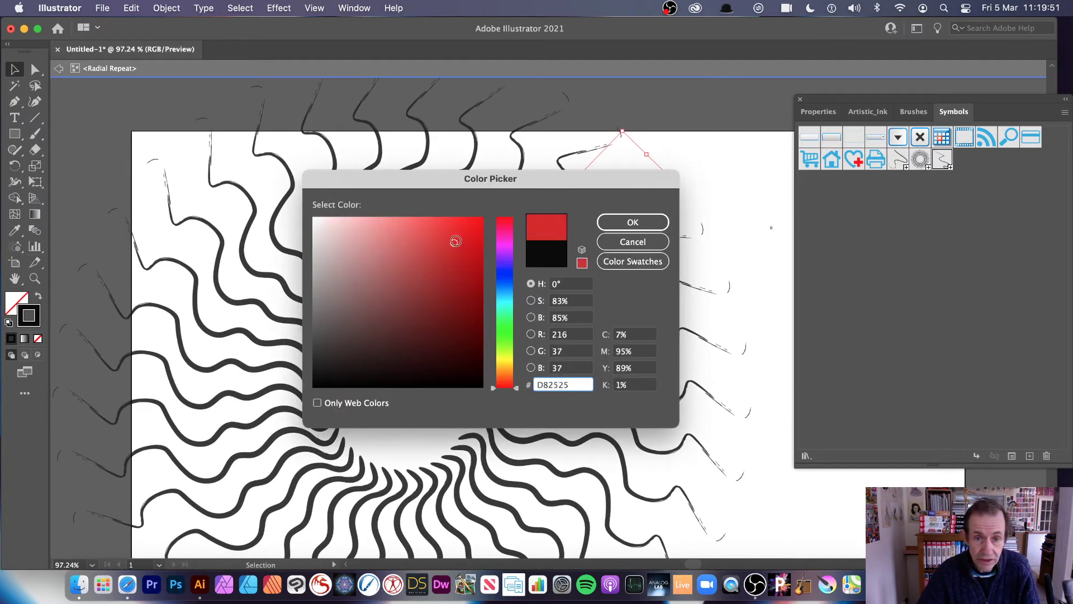
pyautogui.click(634, 222)
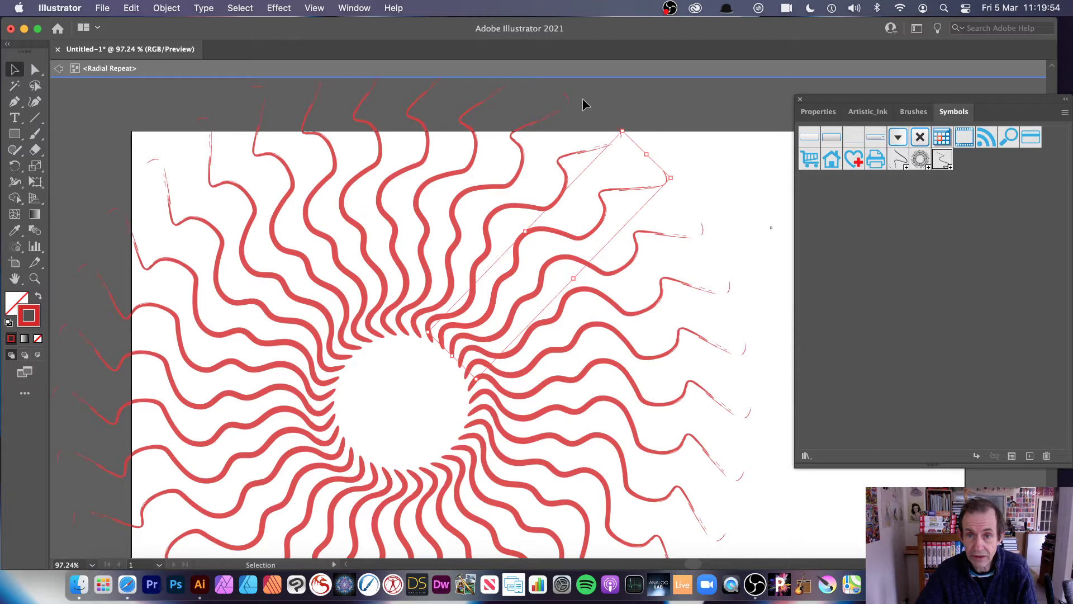
pyautogui.moveTo(627, 132); pyautogui.dragTo(647, 145)
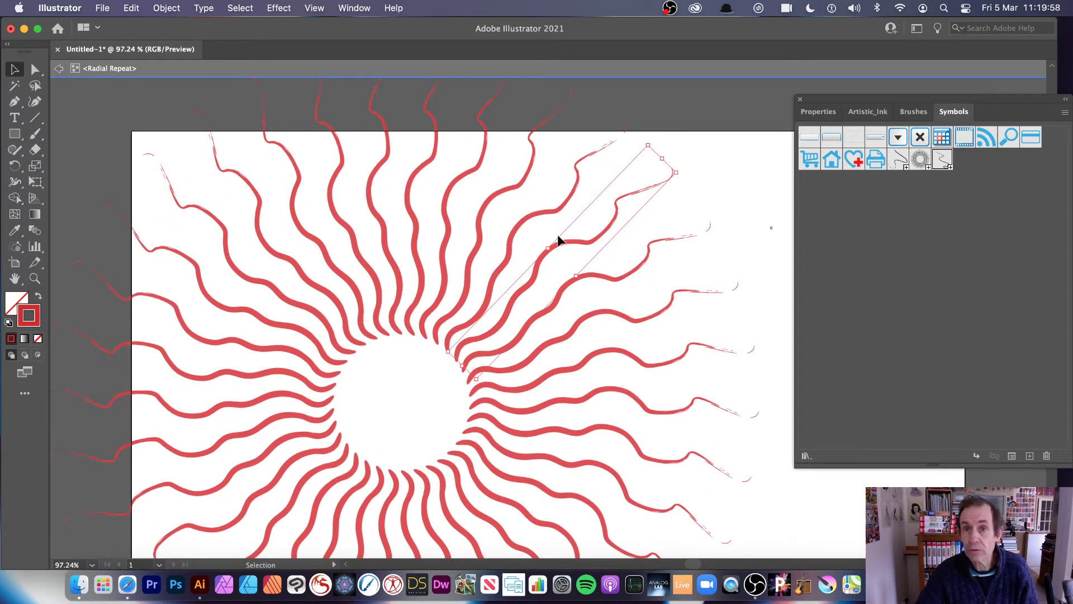
# Step: Duplicate a wavy stroke just above itself, recolour the copies green (6CD825), and exit isolation mode
pyautogui.click(584, 267)
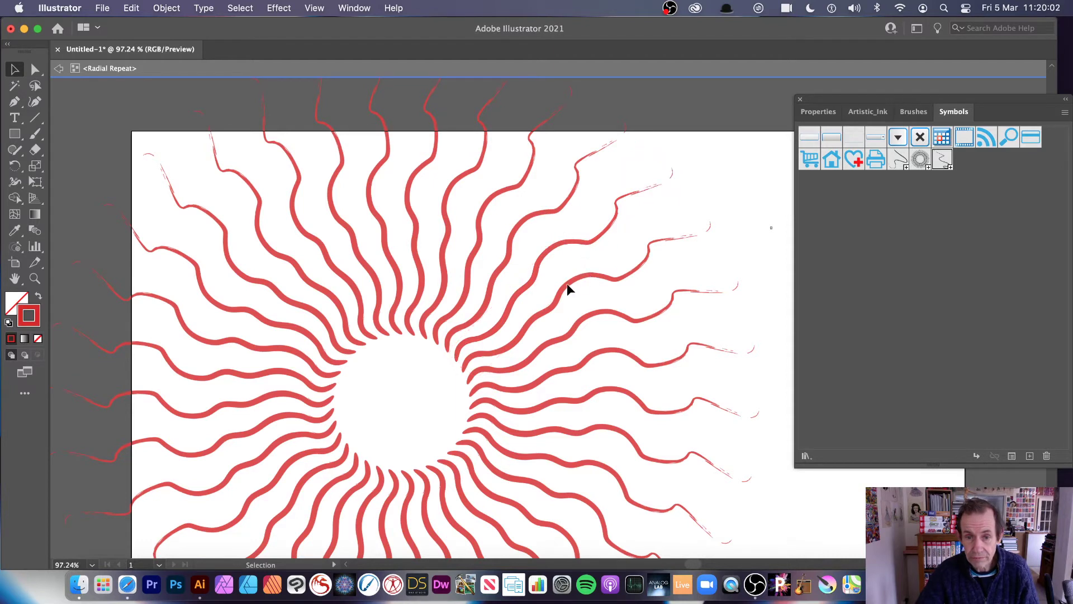
pyautogui.click(538, 272)
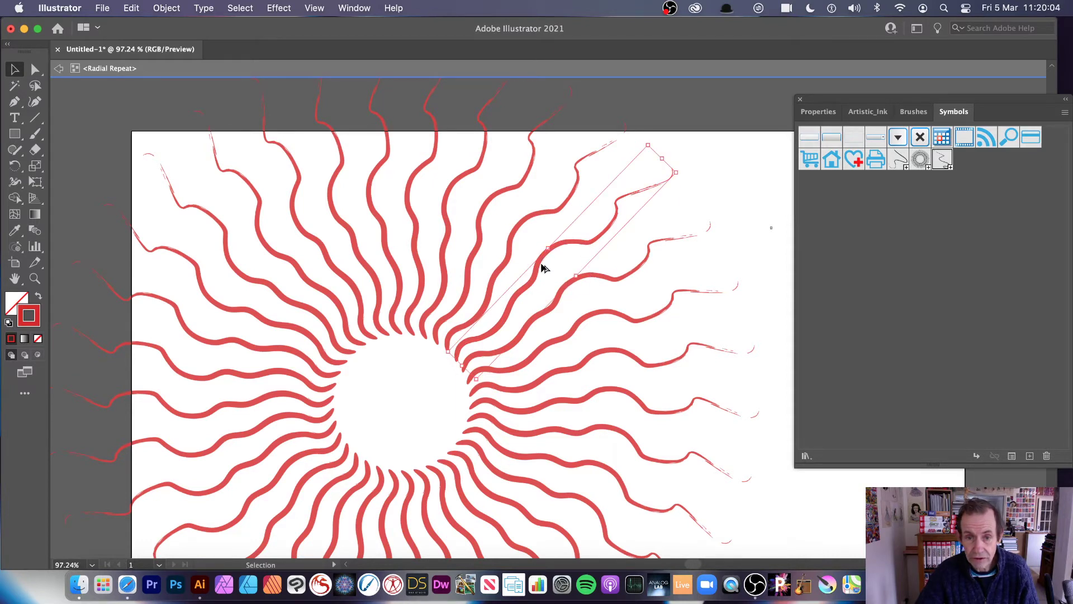
pyautogui.moveTo(545, 268)
pyautogui.mouseDown()
pyautogui.moveTo(534, 254)
pyautogui.moveTo(545, 229)
pyautogui.moveTo(542, 239)
pyautogui.mouseUp()
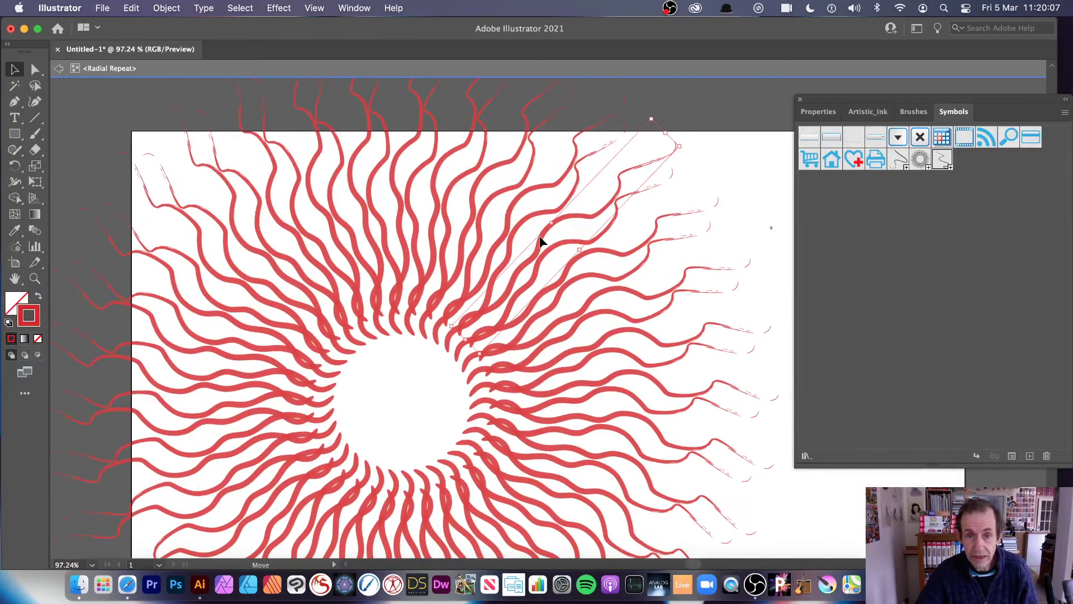
pyautogui.doubleClick(30, 315)
pyautogui.click(503, 342)
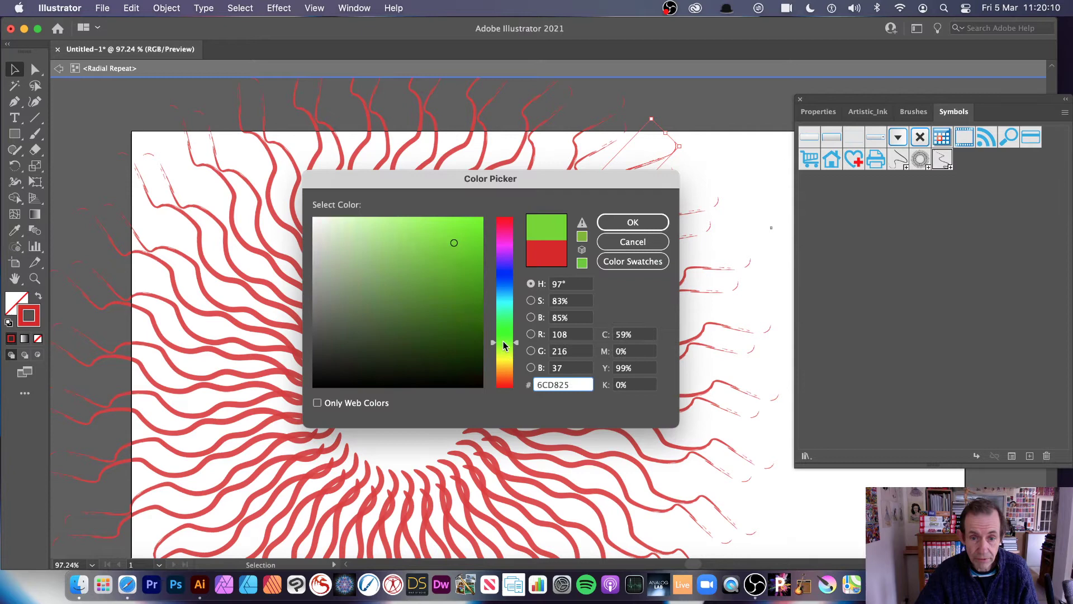
pyautogui.click(633, 222)
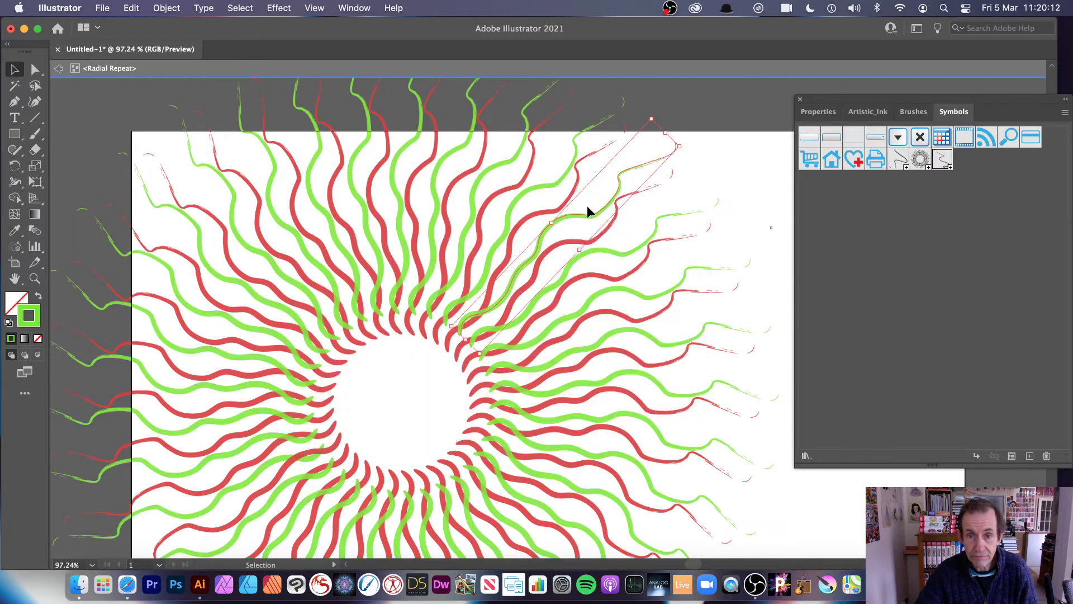
pyautogui.click(58, 70)
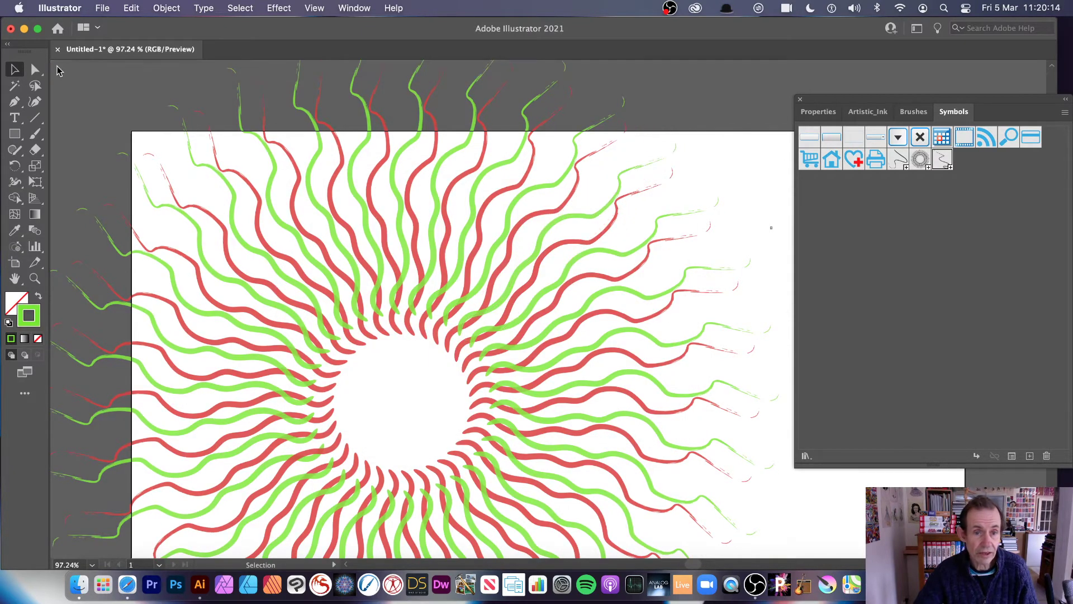
# Step: Shrink the radial repeat sunburst and move it onto the artboard
pyautogui.moveTo(415, 246)
pyautogui.mouseDown()
pyautogui.moveTo(510, 287)
pyautogui.moveTo(414, 246)
pyautogui.mouseUp()
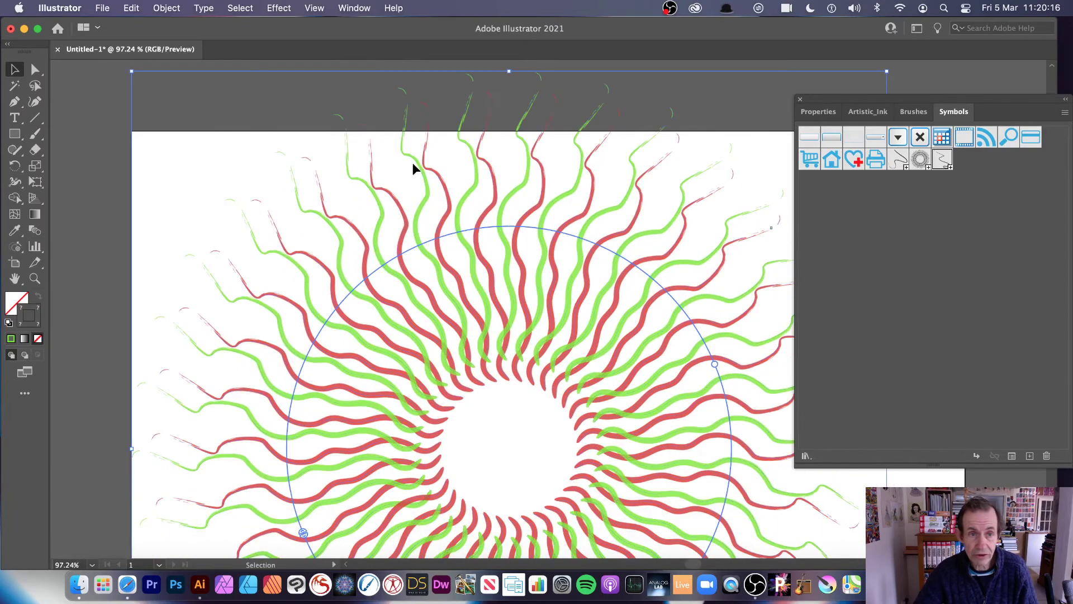
pyautogui.moveTo(134, 72); pyautogui.dragTo(336, 276)
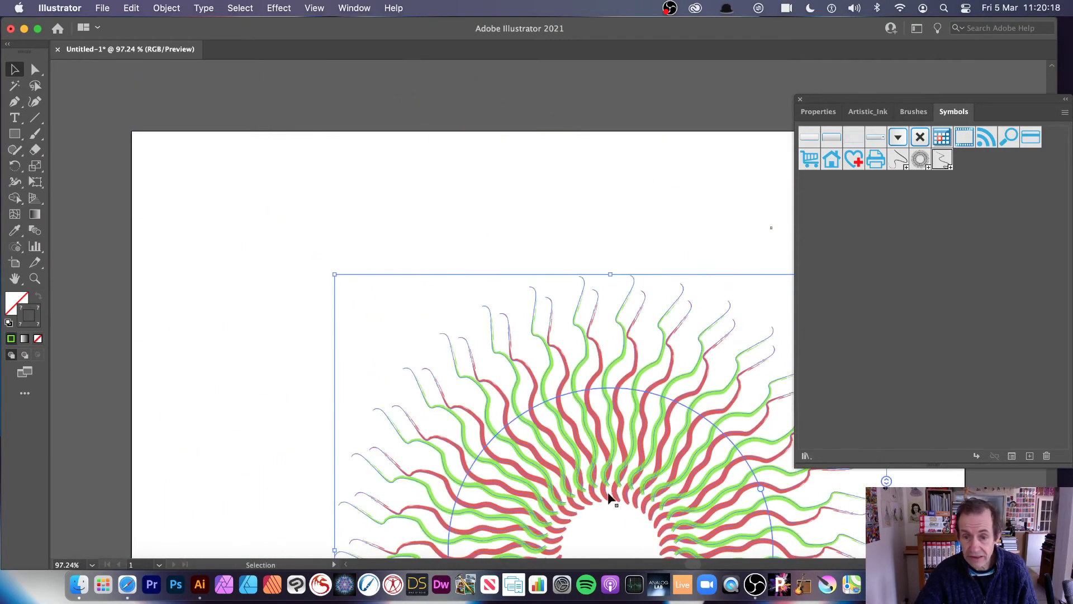
pyautogui.moveTo(618, 471); pyautogui.dragTo(450, 307)
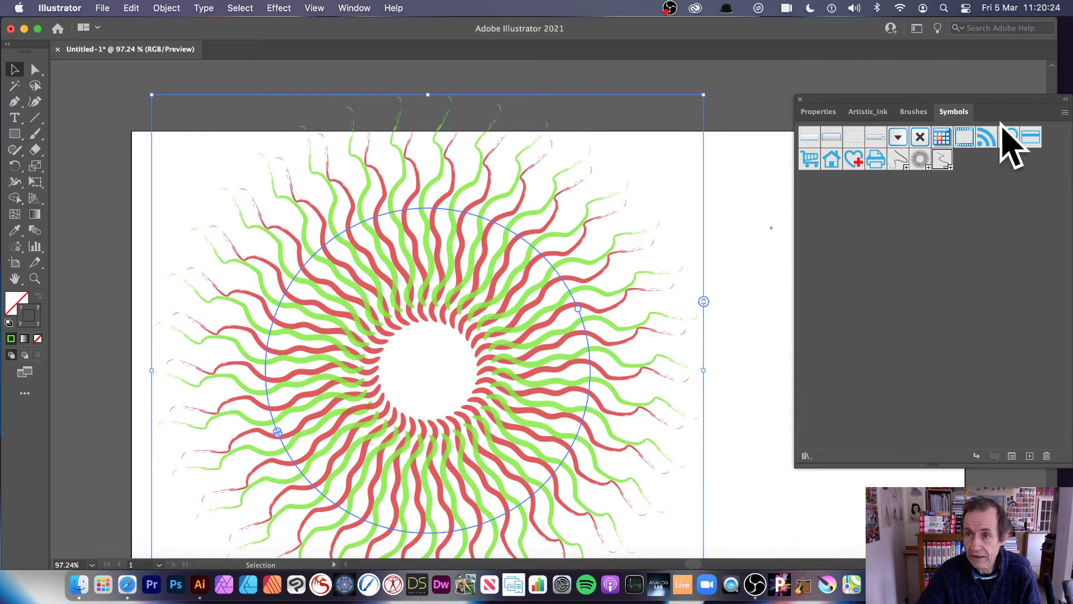
# Step: Save the sunburst as New Symbol 2 from the Symbols panel menu, then delete it
pyautogui.moveTo(1012, 104); pyautogui.dragTo(901, 100)
pyautogui.click(955, 108)
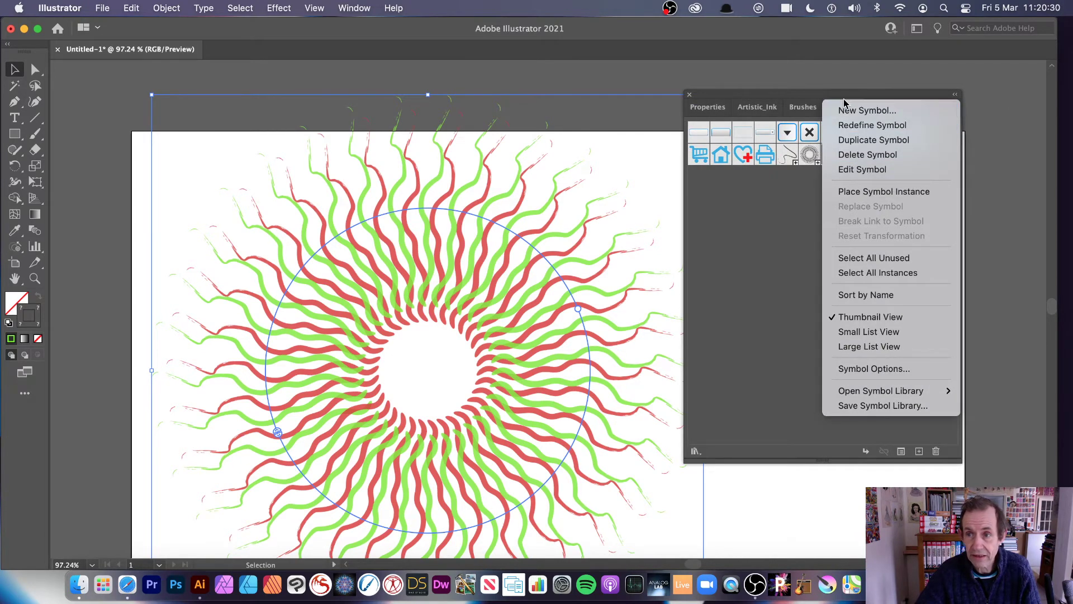
pyautogui.click(861, 112)
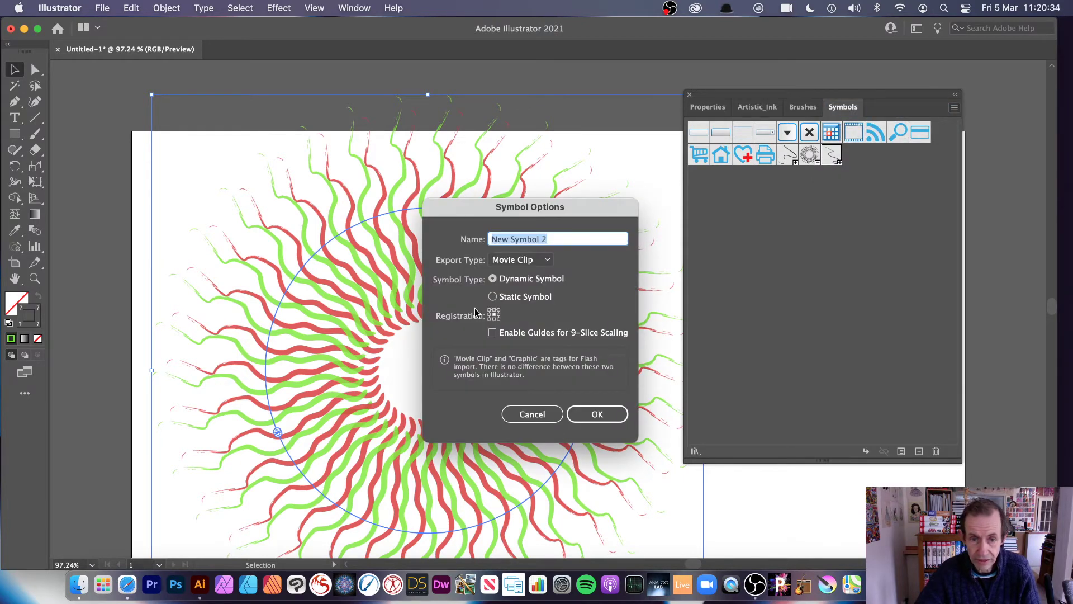
pyautogui.click(599, 414)
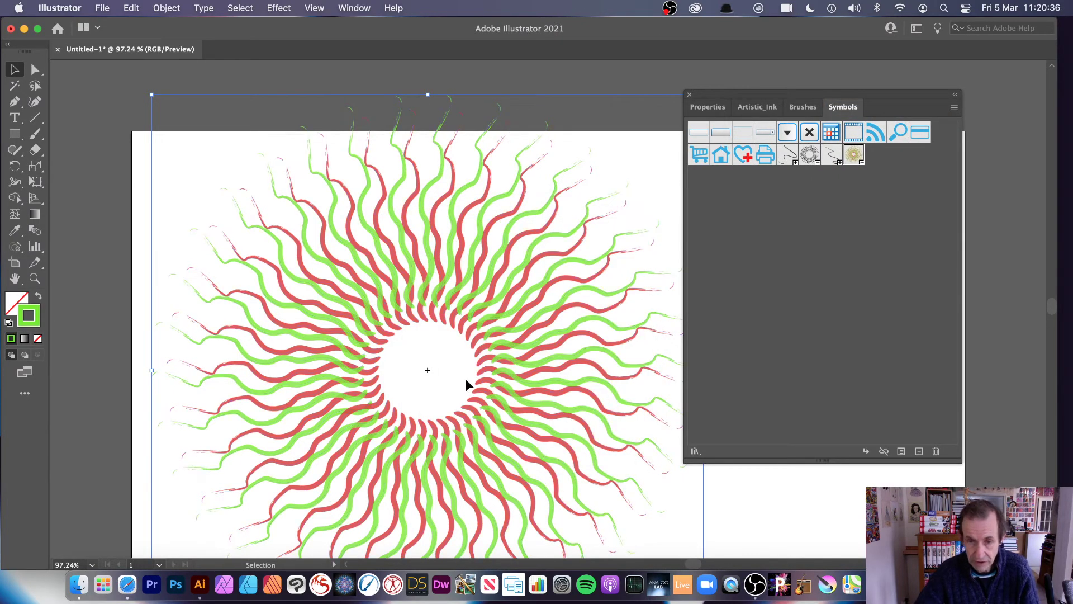
pyautogui.press('Delete')
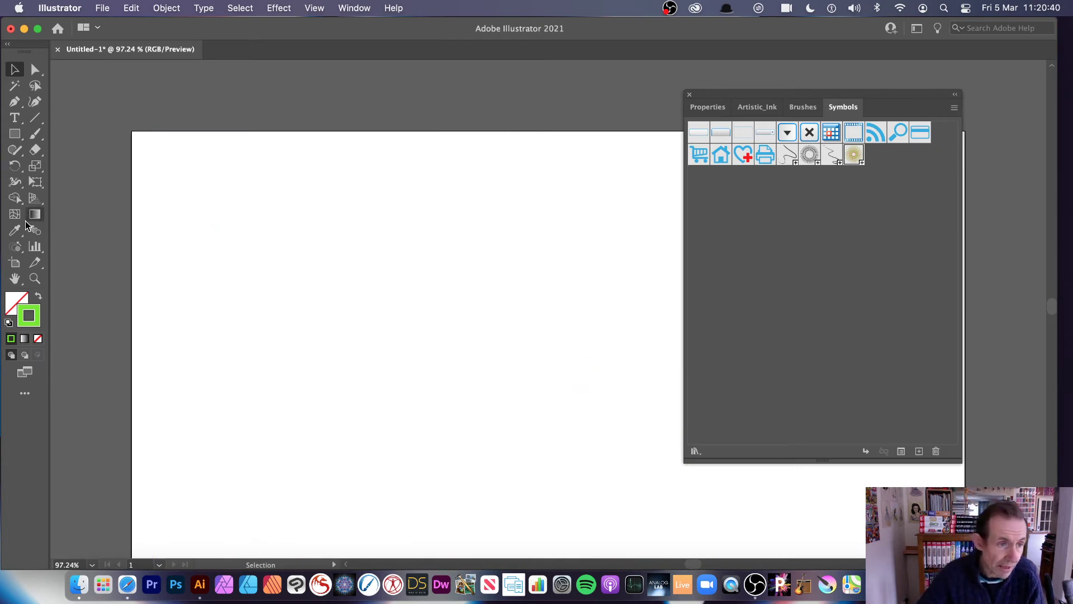
# Step: Spray sunburst symbols across the artboard and along the top with the Symbol Sprayer
pyautogui.click(15, 247)
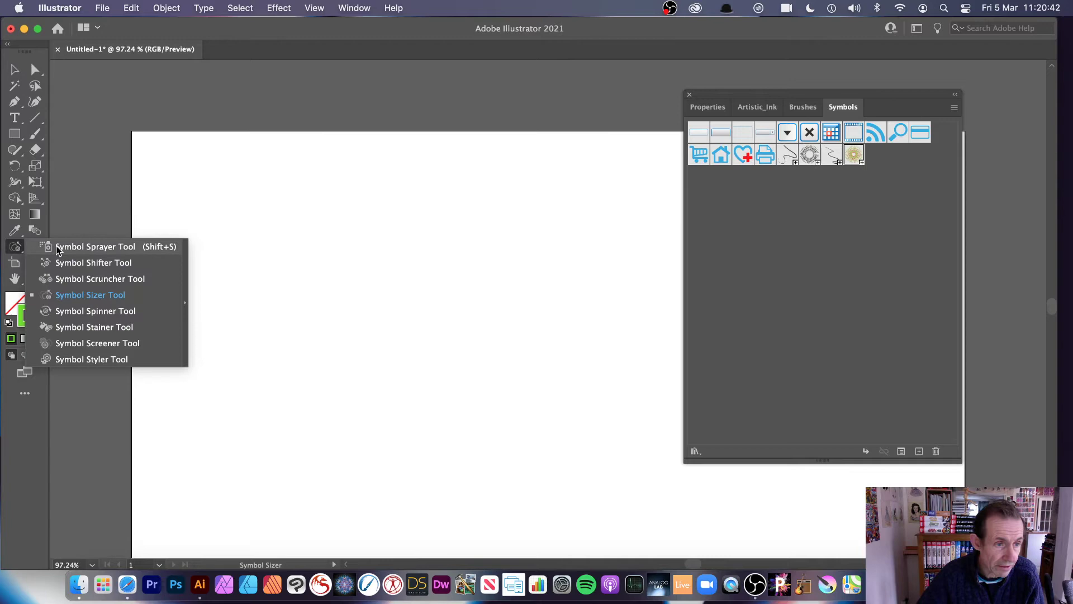
pyautogui.click(67, 249)
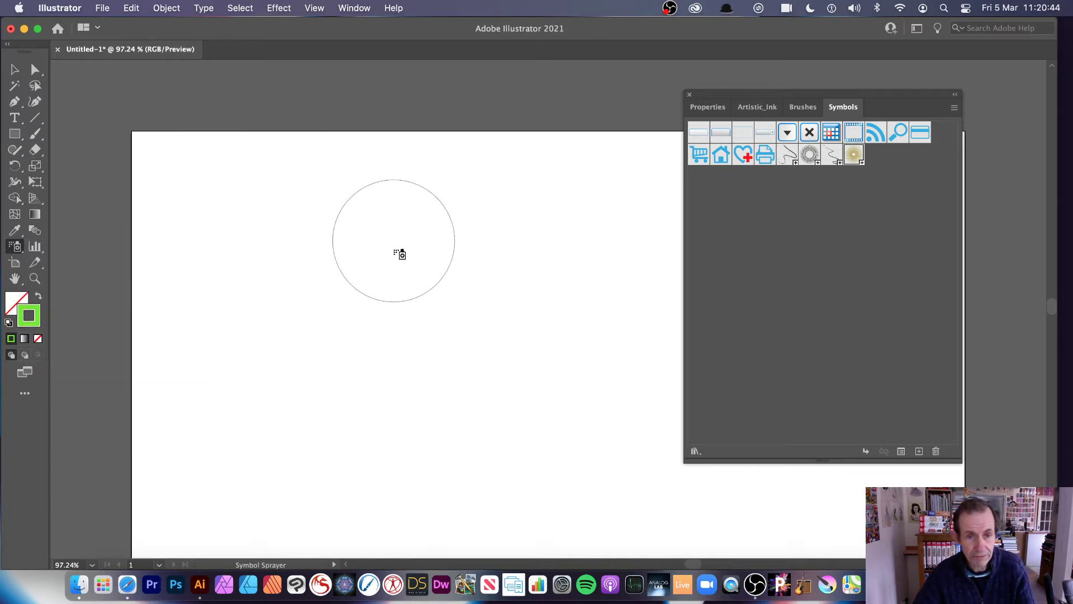
pyautogui.moveTo(393, 249)
pyautogui.mouseDown()
pyautogui.moveTo(362, 291)
pyautogui.moveTo(404, 302)
pyautogui.mouseUp()
pyautogui.moveTo(568, 335)
pyautogui.mouseDown()
pyautogui.moveTo(665, 420)
pyautogui.moveTo(679, 410)
pyautogui.moveTo(562, 362)
pyautogui.moveTo(339, 470)
pyautogui.moveTo(274, 416)
pyautogui.moveTo(270, 320)
pyautogui.moveTo(189, 285)
pyautogui.moveTo(168, 251)
pyautogui.mouseUp()
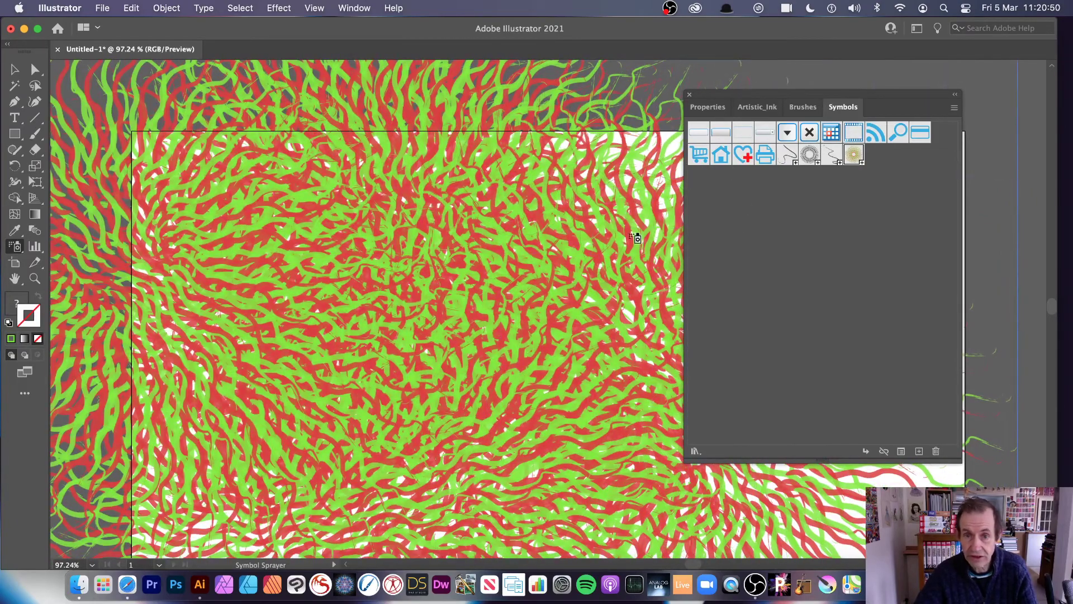
pyautogui.moveTo(916, 74); pyautogui.dragTo(626, 78)
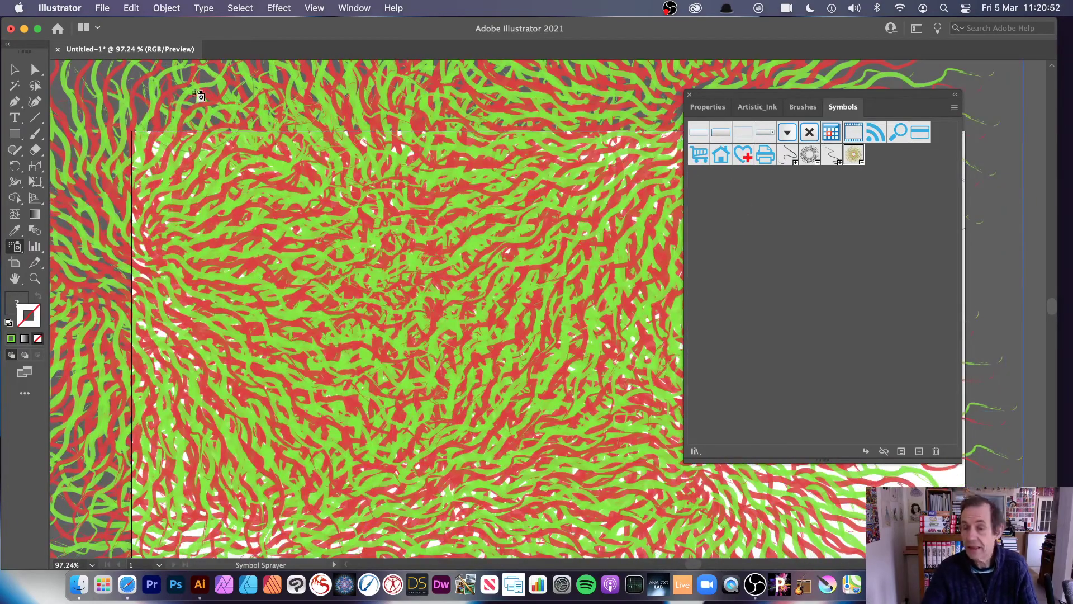
# Step: Undo twice and redo once so a single sprayed sunburst remains
pyautogui.press('super+z')
pyautogui.press('super+z')
pyautogui.press('super+z')
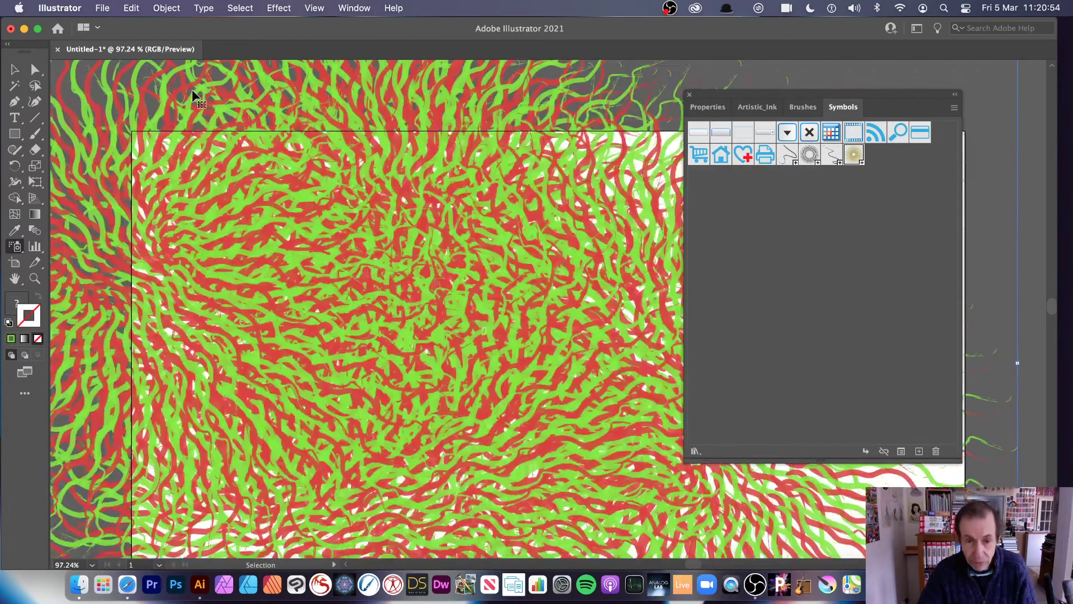
pyautogui.press('super+z')
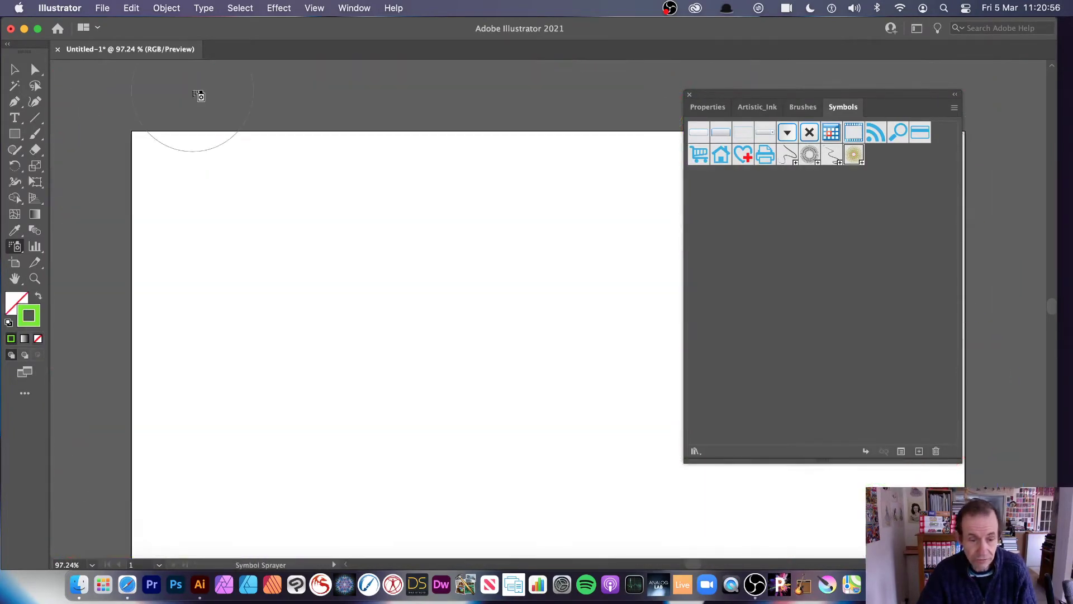
pyautogui.press('super+shift+z')
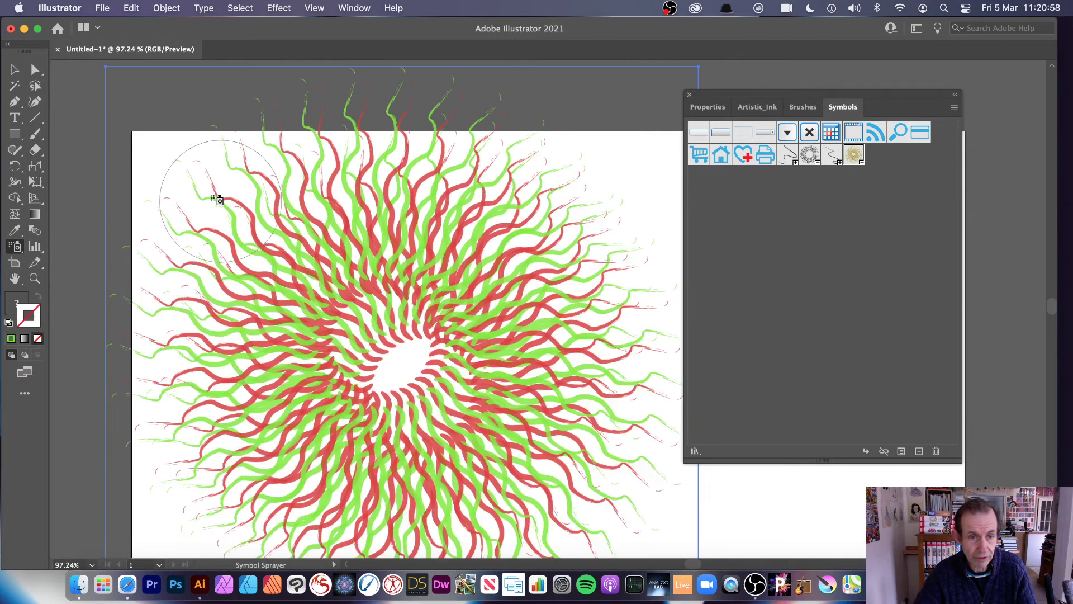
# Step: Check the Object menu without changes, then delete the sprayed sunburst set using Direct Selection
pyautogui.click(14, 69)
pyautogui.click(171, 9)
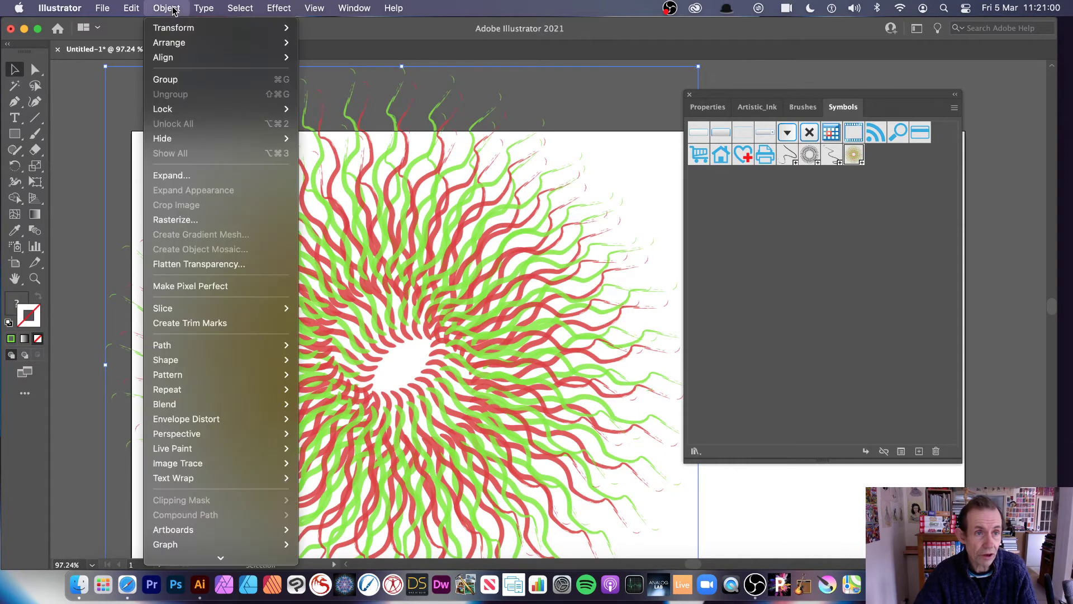
pyautogui.moveTo(196, 390)
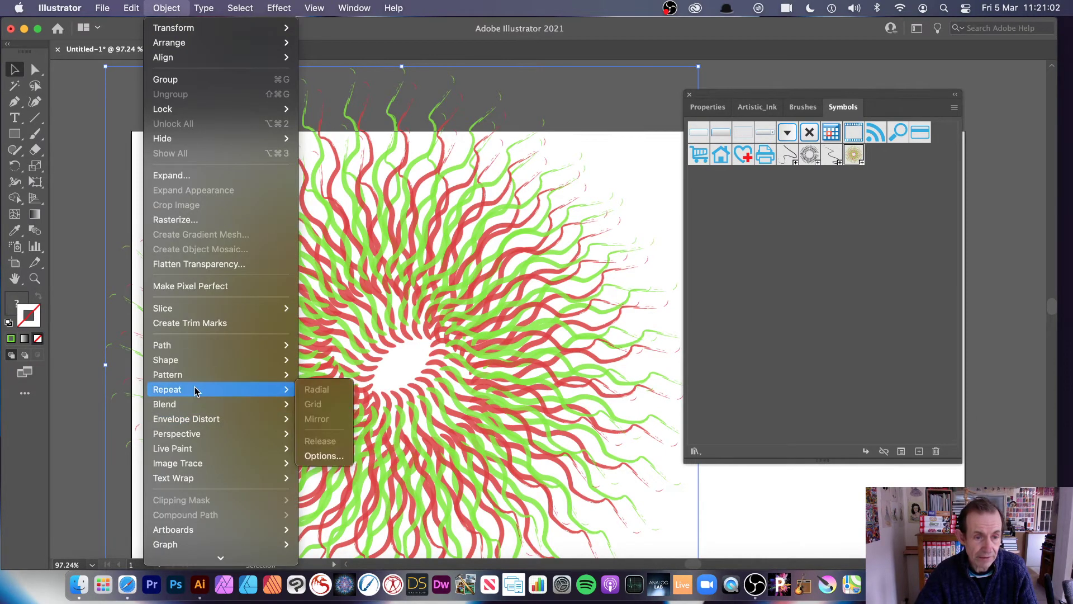
pyautogui.click(590, 371)
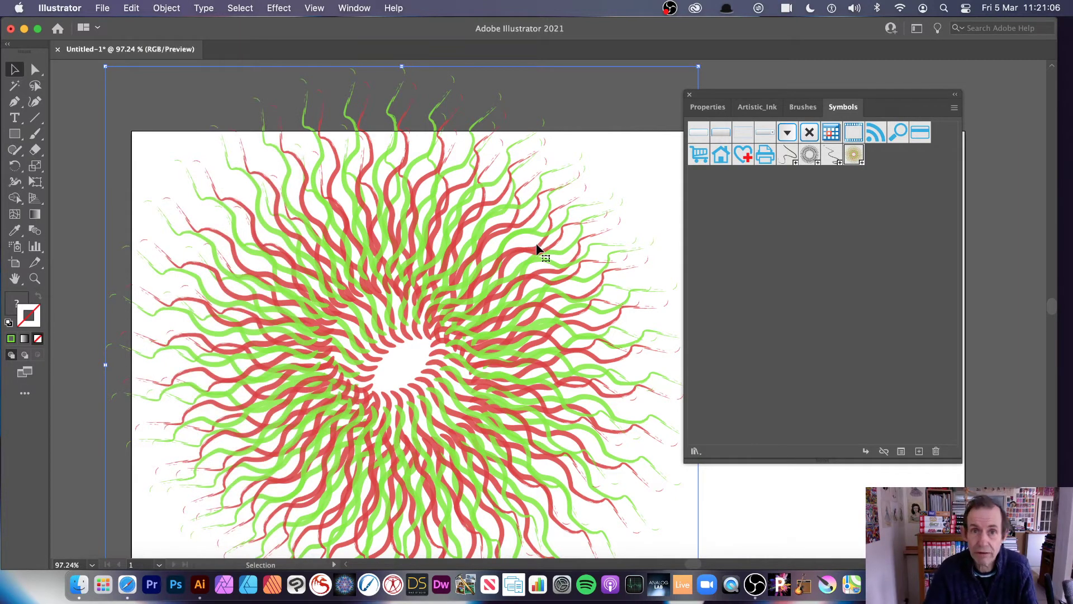
pyautogui.press('a')
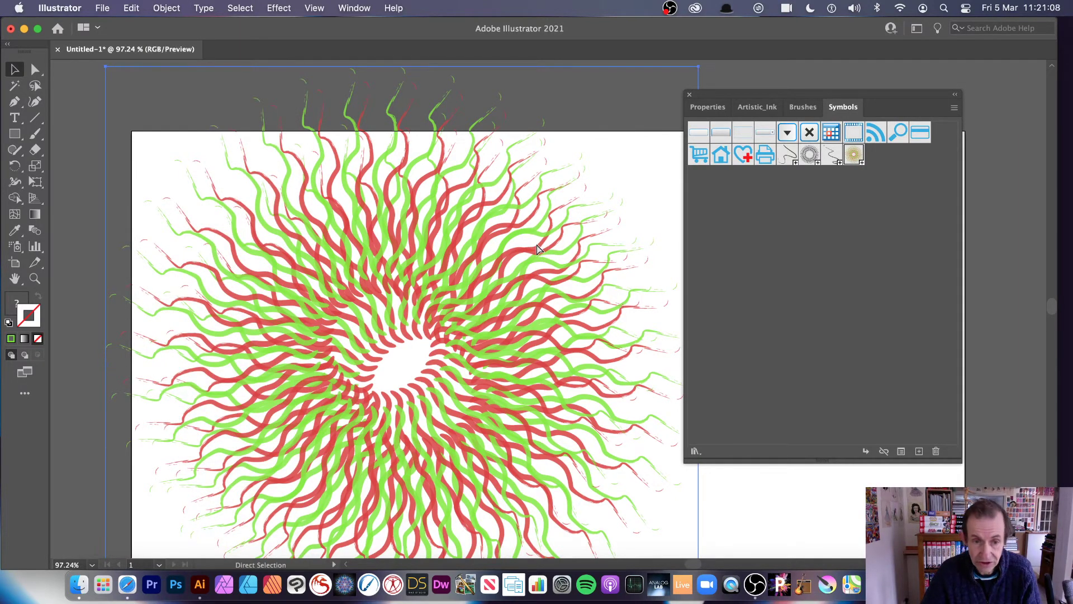
pyautogui.press('Delete')
pyautogui.press('v')
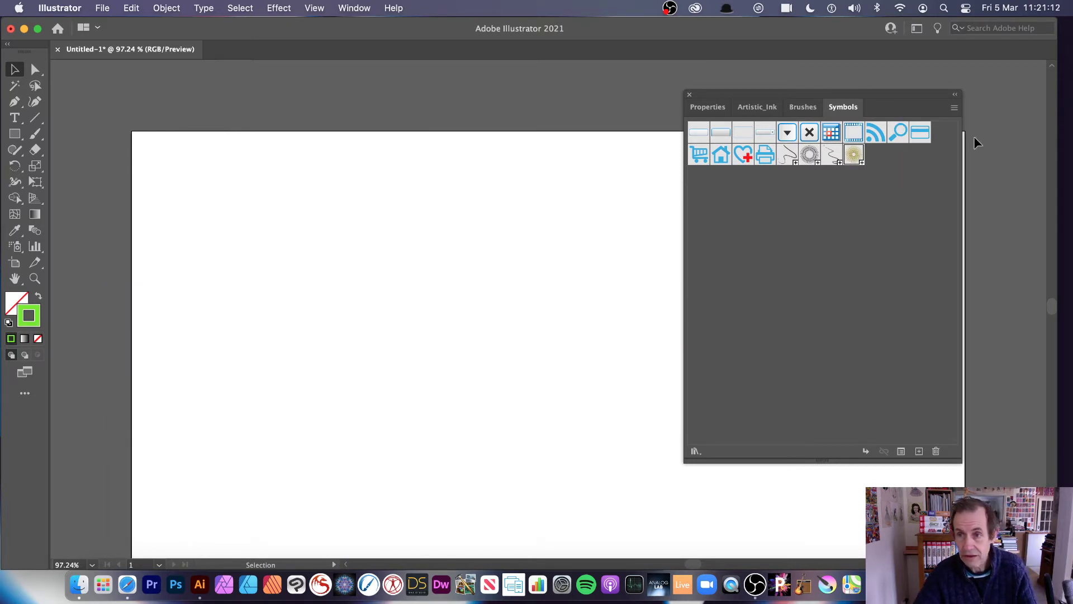
# Step: Spray a dense sunburst cluster over the artboard centre with the Symbol Sprayer
pyautogui.click(15, 246)
pyautogui.moveTo(412, 338)
pyautogui.mouseDown()
pyautogui.moveTo(441, 329)
pyautogui.moveTo(347, 305)
pyautogui.mouseUp()
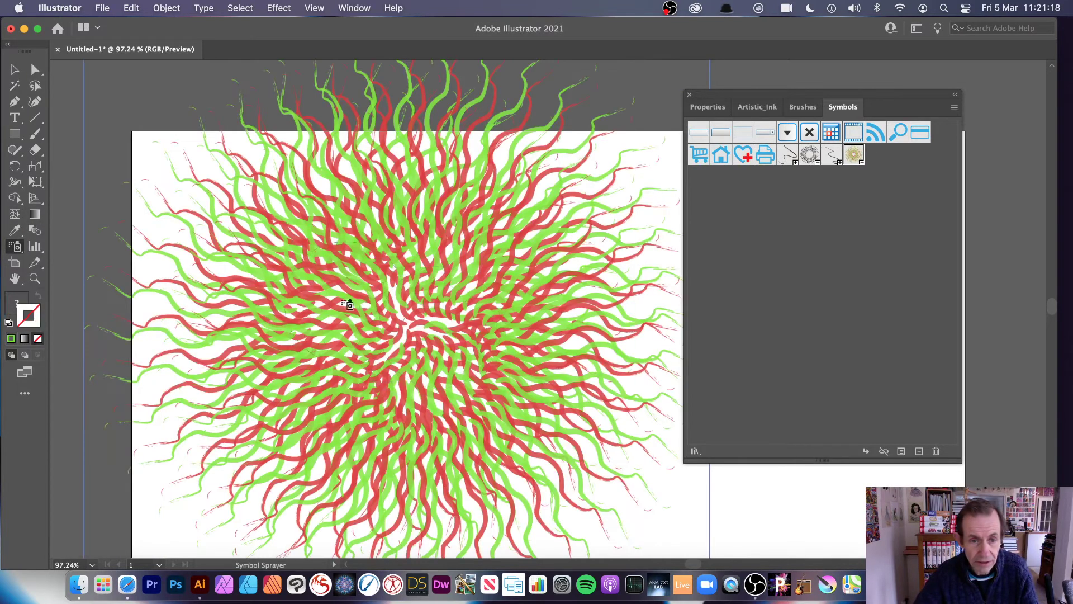
pyautogui.click(16, 250)
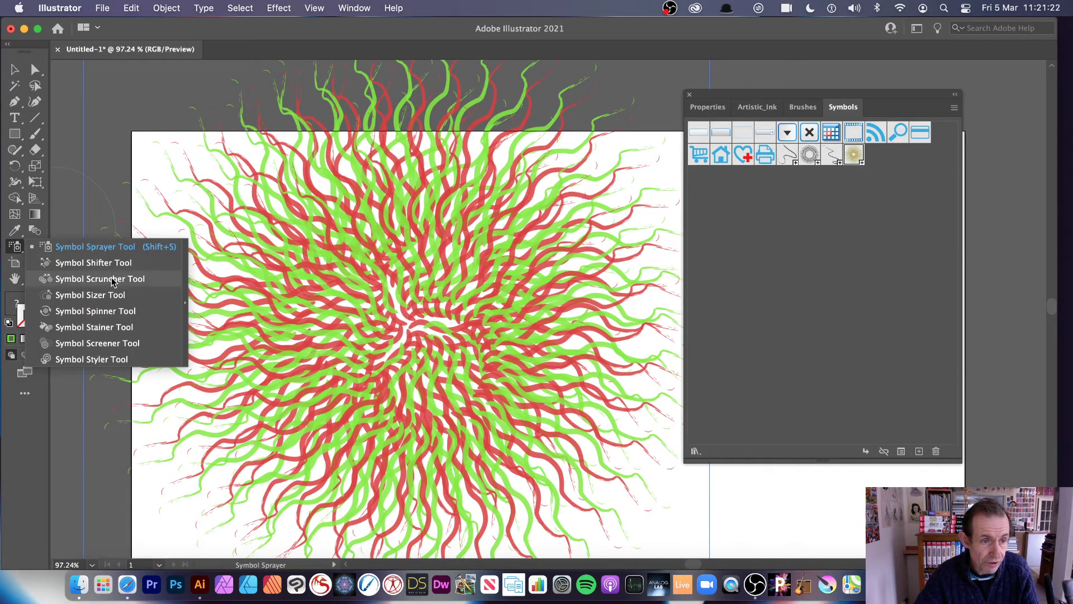
# Step: Swirl the sunbursts with the Symbol Spinner, then scale the set down and centre it
pyautogui.click(122, 312)
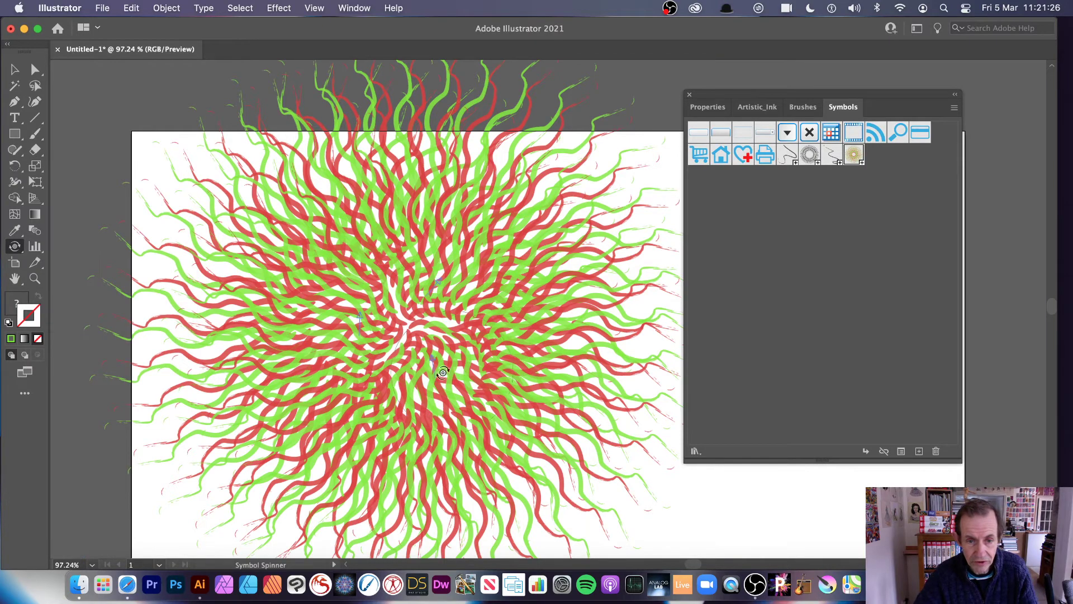
pyautogui.moveTo(442, 372)
pyautogui.mouseDown()
pyautogui.moveTo(423, 343)
pyautogui.moveTo(453, 304)
pyautogui.moveTo(501, 341)
pyautogui.moveTo(432, 341)
pyautogui.moveTo(450, 310)
pyautogui.moveTo(462, 317)
pyautogui.moveTo(334, 290)
pyautogui.moveTo(430, 308)
pyautogui.mouseUp()
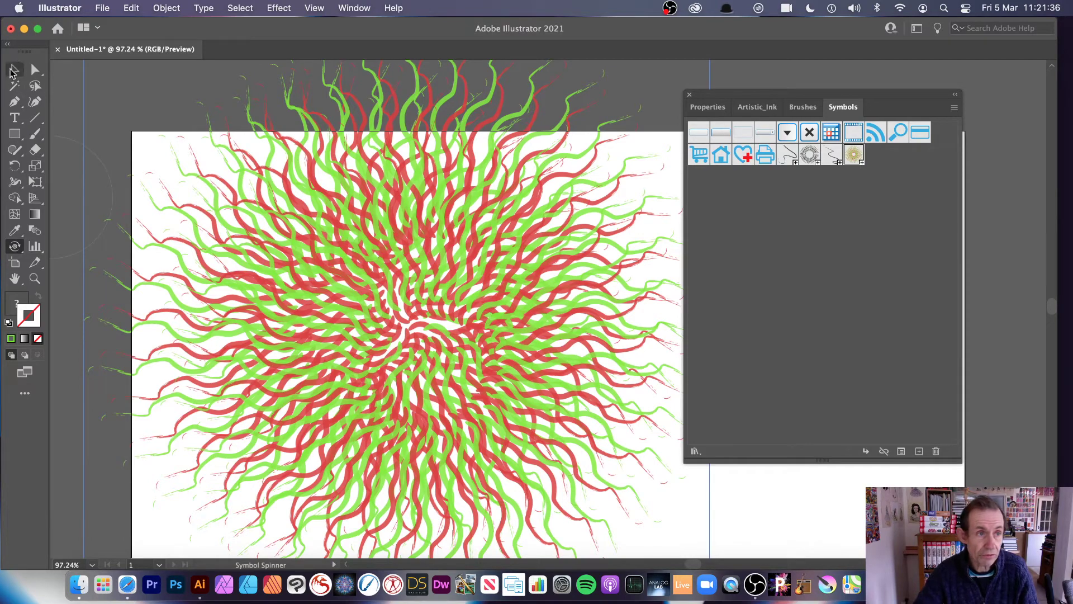
pyautogui.click(12, 70)
pyautogui.moveTo(347, 235); pyautogui.dragTo(378, 319)
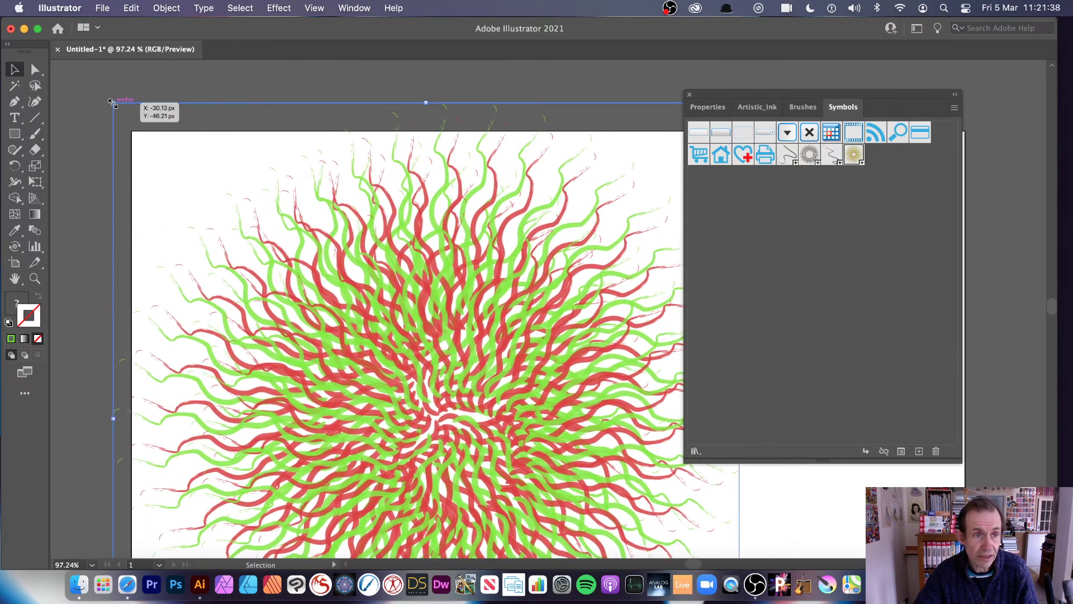
pyautogui.moveTo(112, 103); pyautogui.dragTo(326, 314)
pyautogui.moveTo(569, 522); pyautogui.dragTo(476, 340)
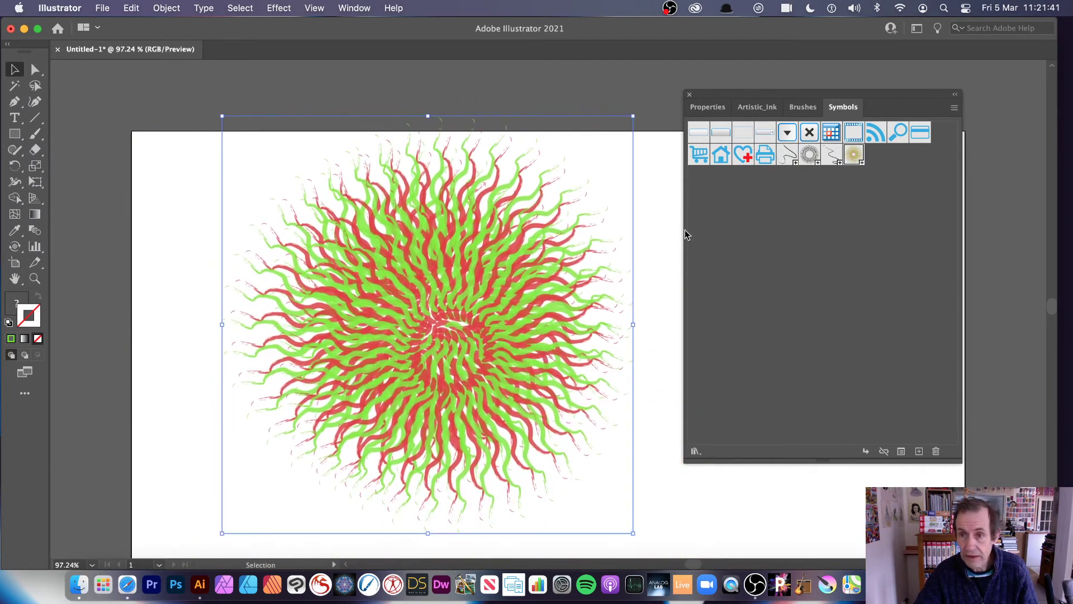
# Step: Open New Symbol 2 for editing and drag the repeat handle to cut it to 16 rays
pyautogui.doubleClick(853, 157)
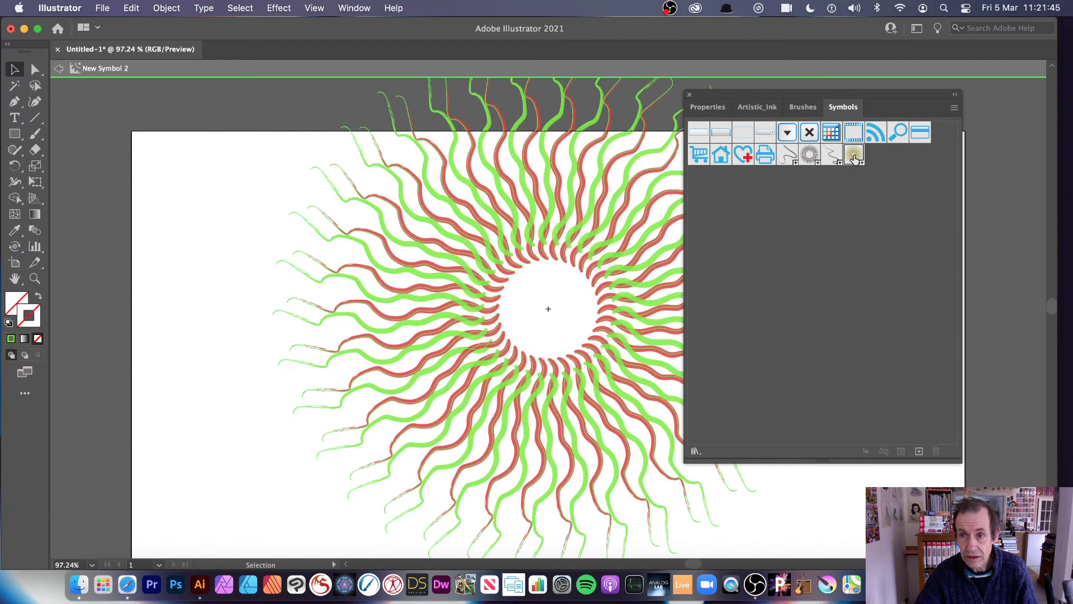
pyautogui.moveTo(578, 211); pyautogui.dragTo(482, 249)
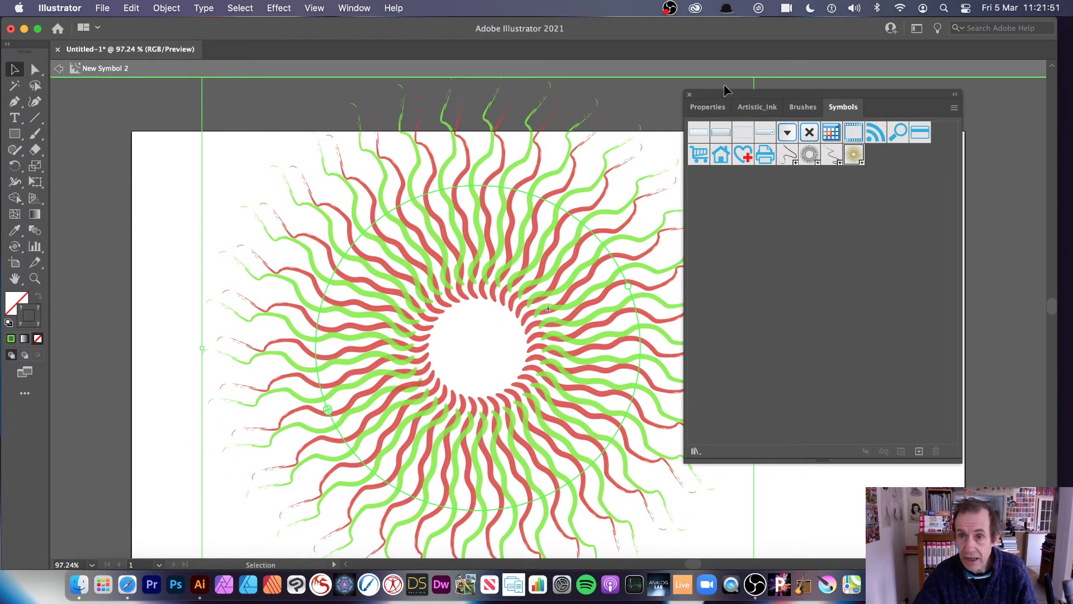
pyautogui.moveTo(723, 93); pyautogui.dragTo(844, 95)
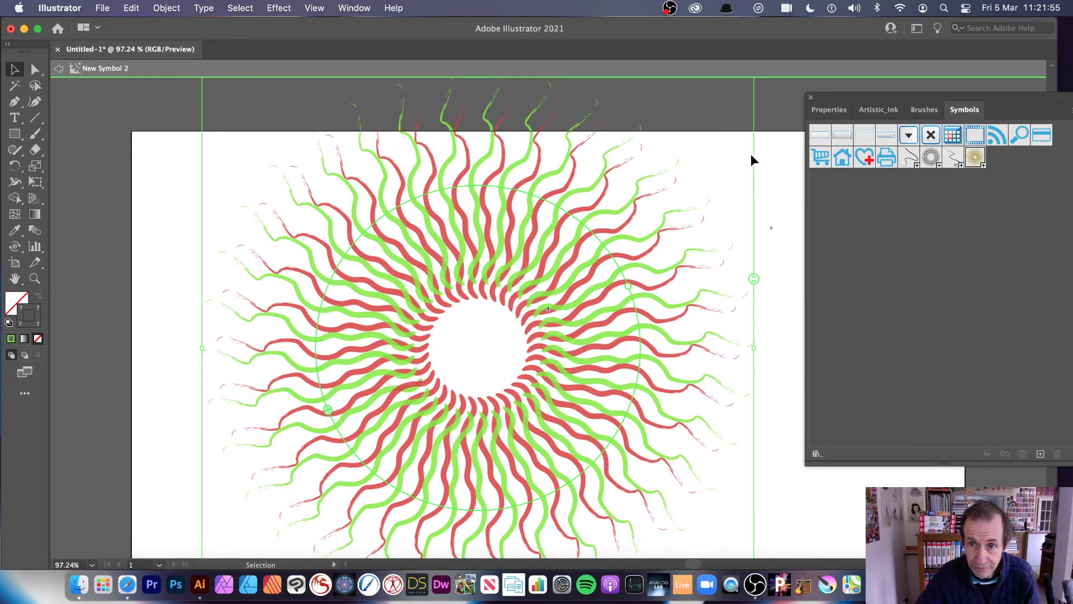
pyautogui.moveTo(752, 280); pyautogui.dragTo(728, 383)
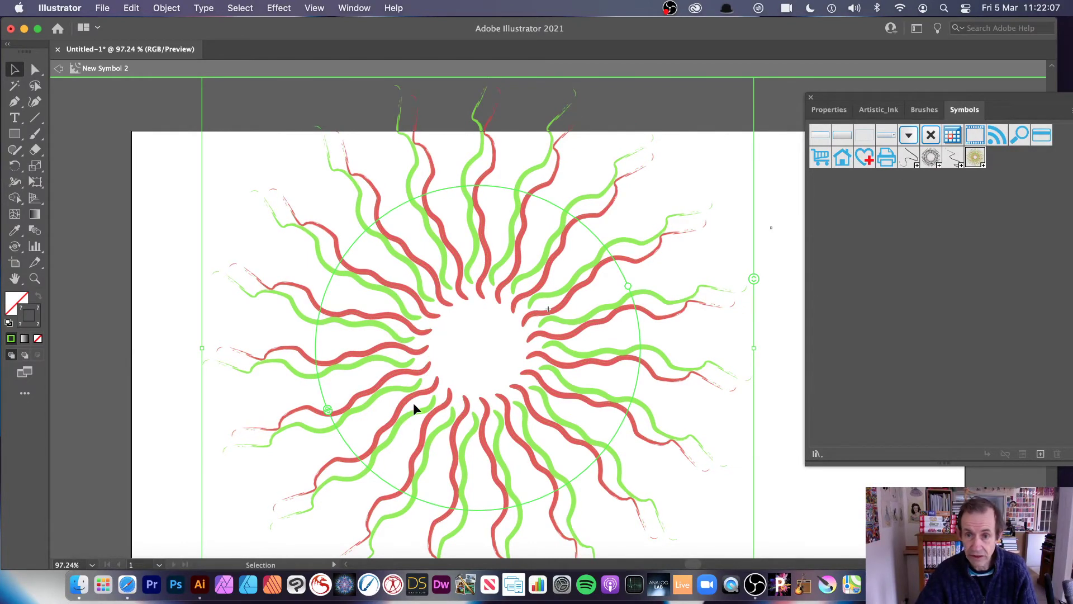
pyautogui.moveTo(752, 283); pyautogui.dragTo(741, 328)
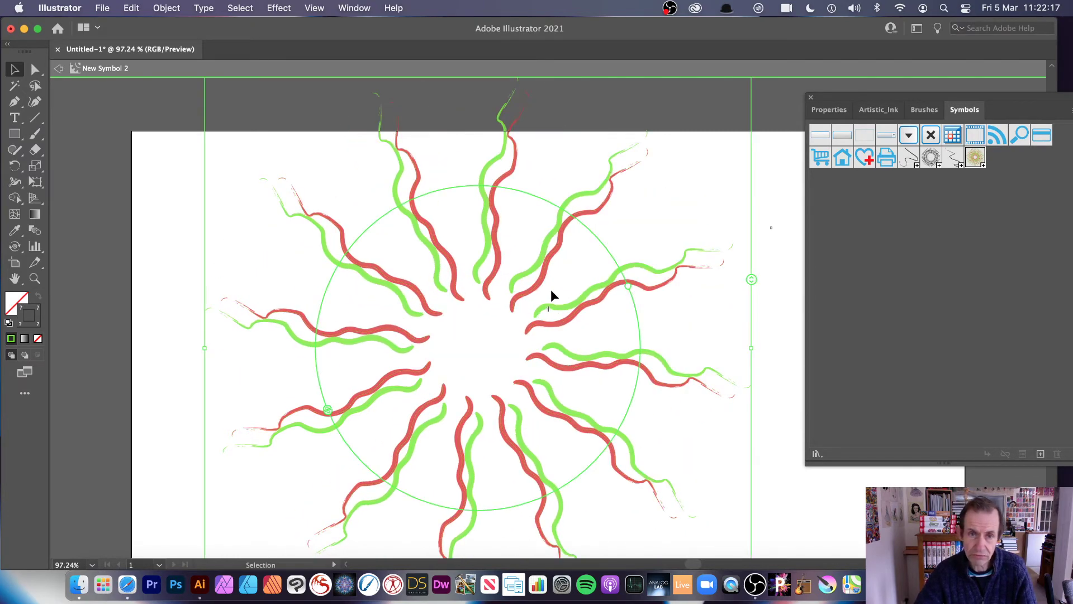
# Step: Stretch the repeated ray toward the centre and shift its green stroke up and right
pyautogui.doubleClick(647, 271)
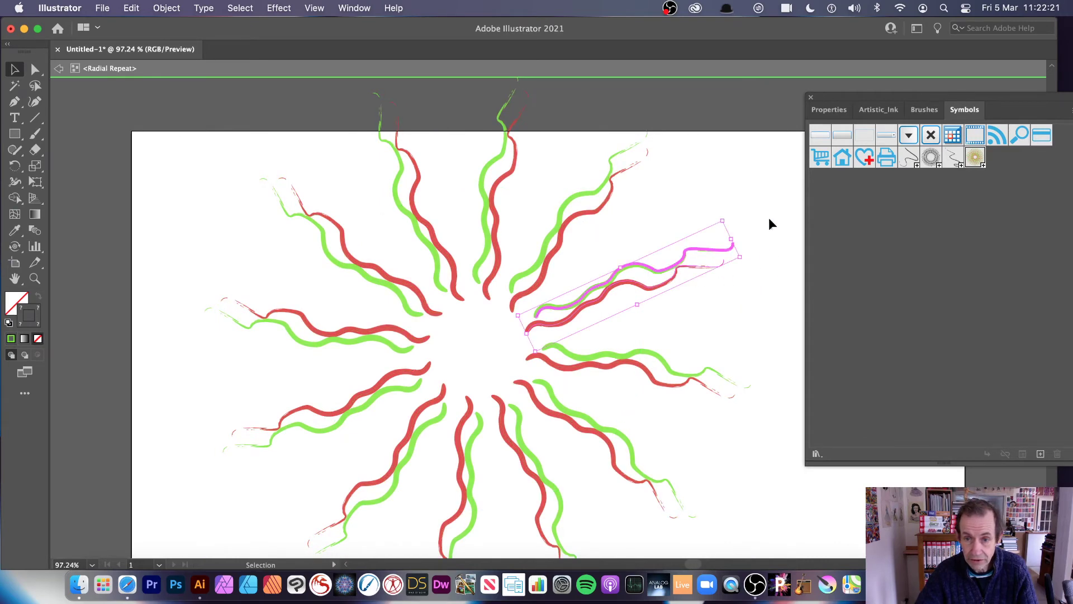
pyautogui.moveTo(724, 221); pyautogui.dragTo(682, 179)
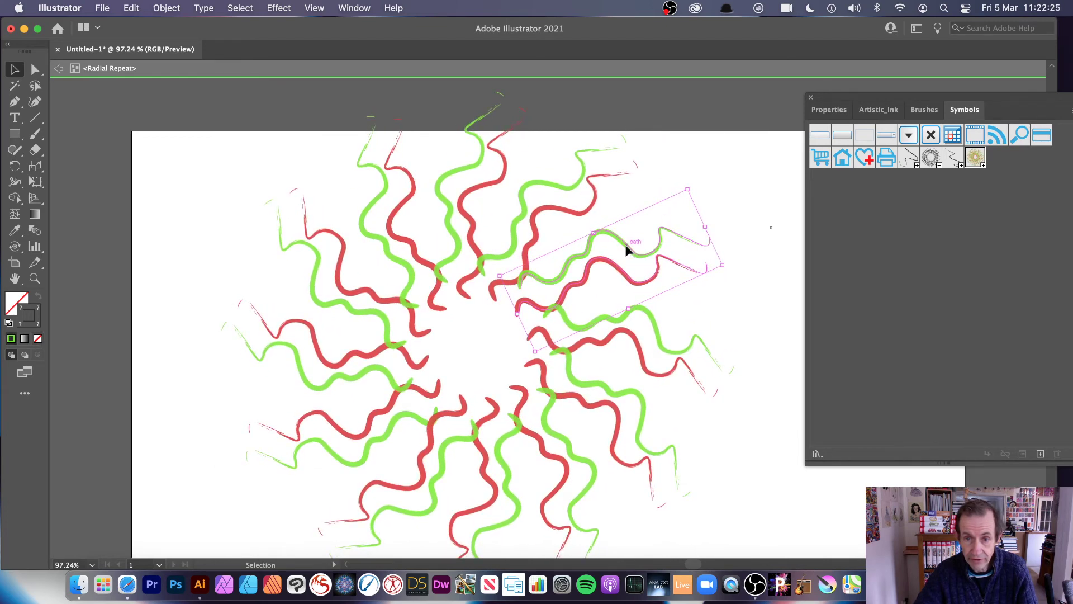
pyautogui.doubleClick(626, 244)
pyautogui.moveTo(630, 246); pyautogui.dragTo(668, 209)
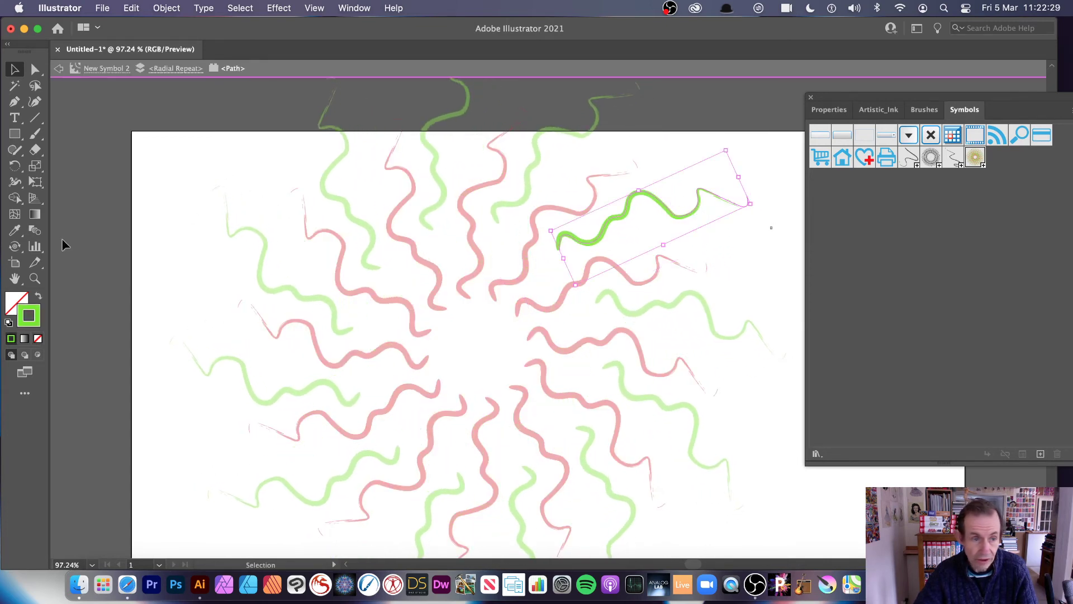
# Step: Recolour the stroke light blue (5F7AFF) and Alt-drag a shifted copy beside it
pyautogui.doubleClick(34, 316)
pyautogui.moveTo(454, 295); pyautogui.dragTo(456, 315)
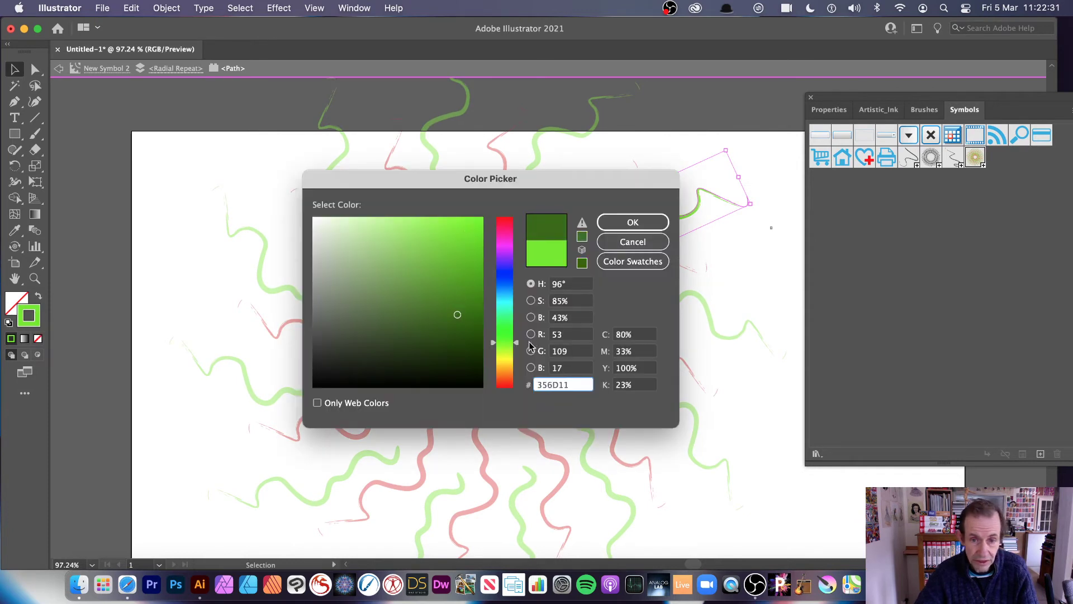
pyautogui.click(511, 279)
pyautogui.click(415, 235)
pyautogui.click(621, 223)
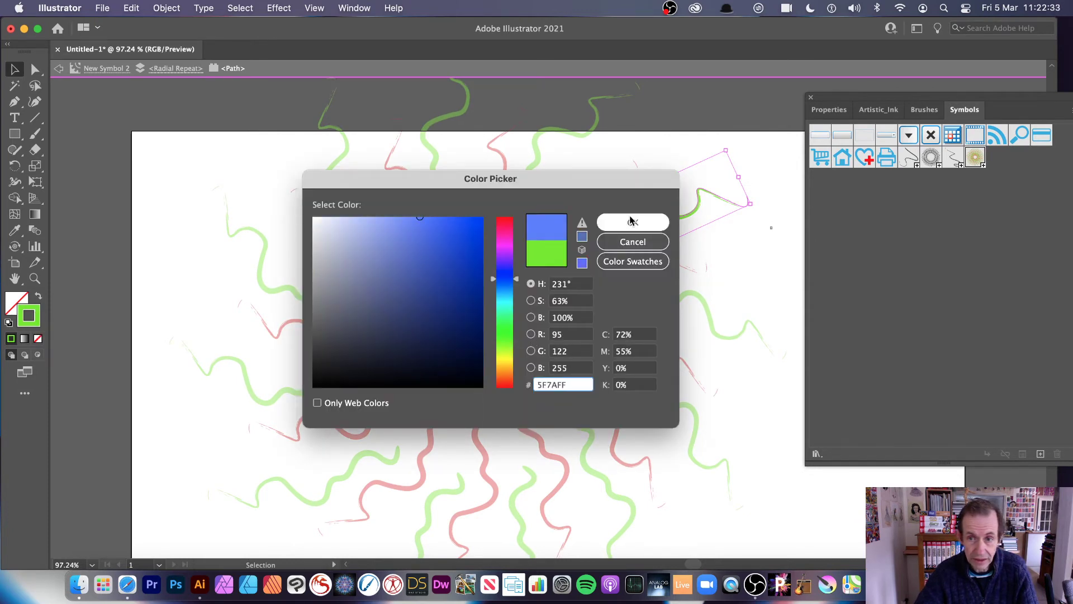
pyautogui.click(591, 240)
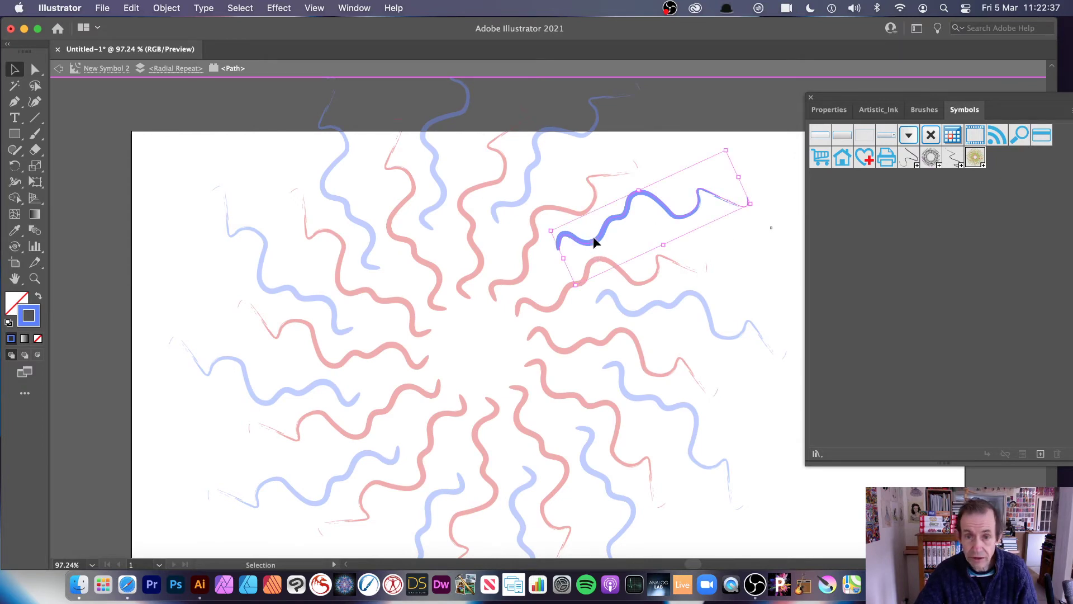
pyautogui.keyDown('alt'); pyautogui.moveTo(594, 242); pyautogui.dragTo(505, 336); pyautogui.keyUp('alt')
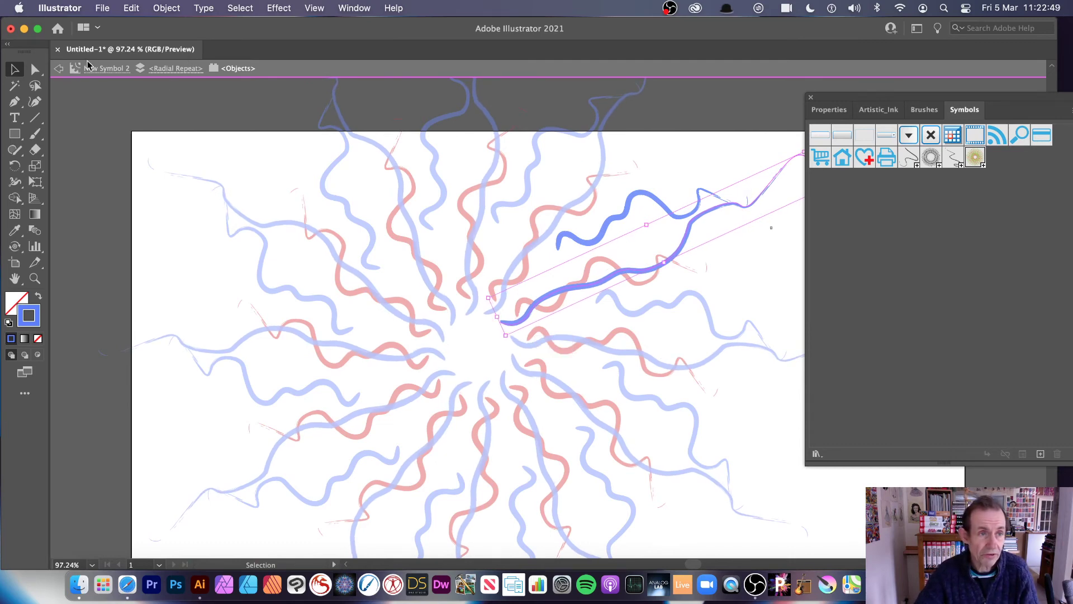
# Step: Exit symbol editing back to the artboard, then select and delete the placed radial artwork
pyautogui.click(61, 72)
pyautogui.click(60, 71)
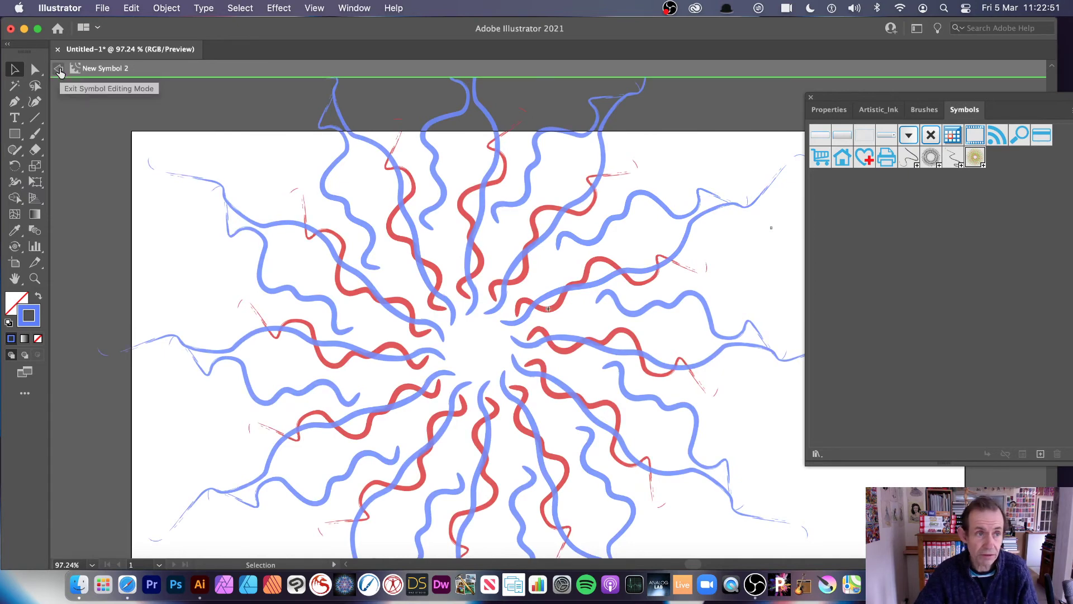
pyautogui.click(60, 72)
pyautogui.click(558, 266)
pyautogui.click(196, 91)
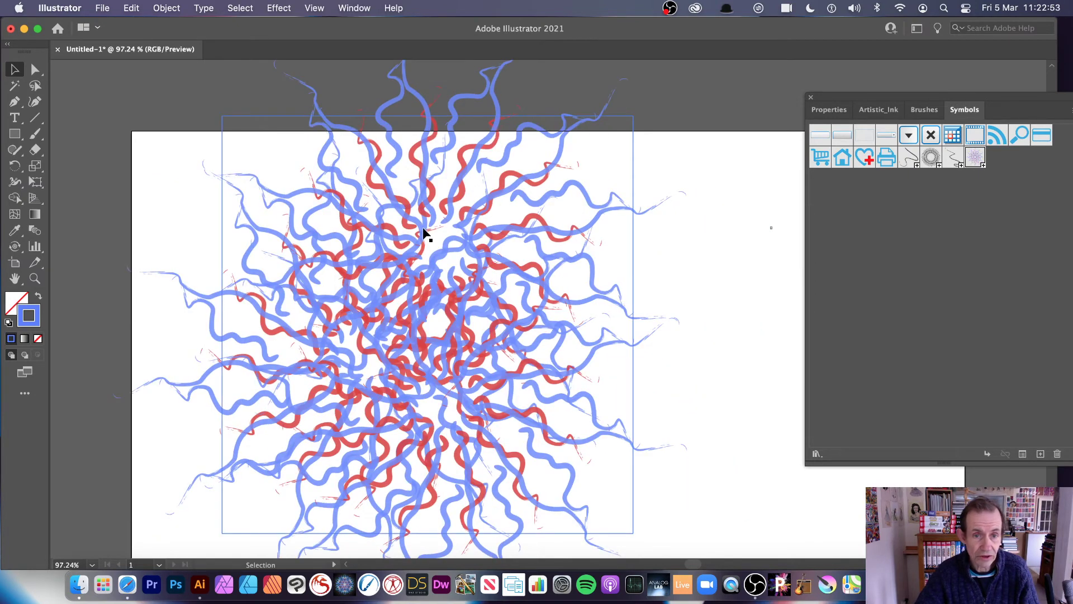
pyautogui.moveTo(427, 234); pyautogui.dragTo(448, 201)
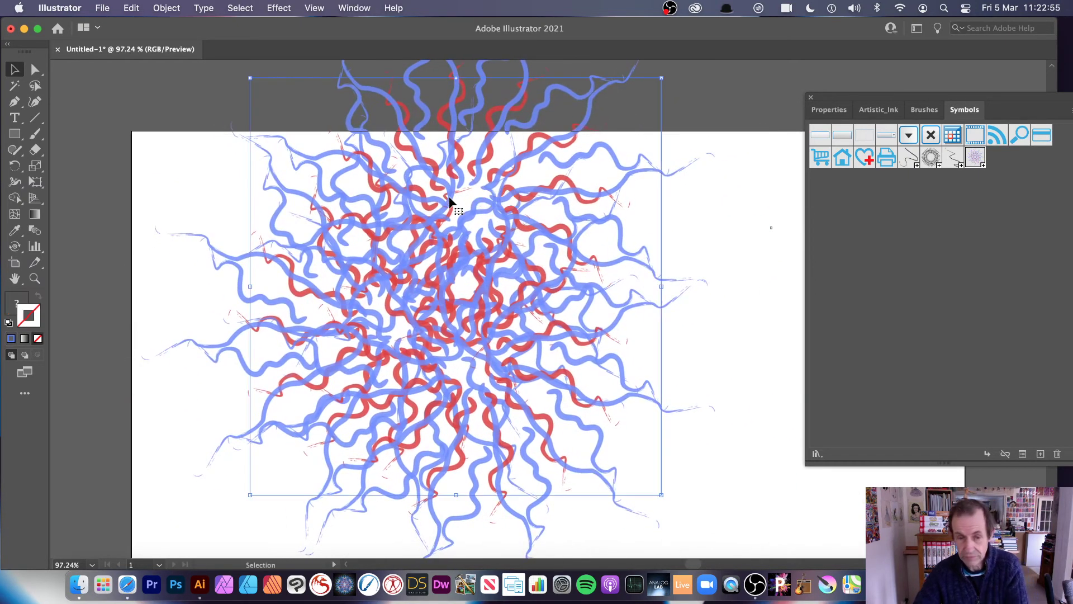
pyautogui.press('Delete')
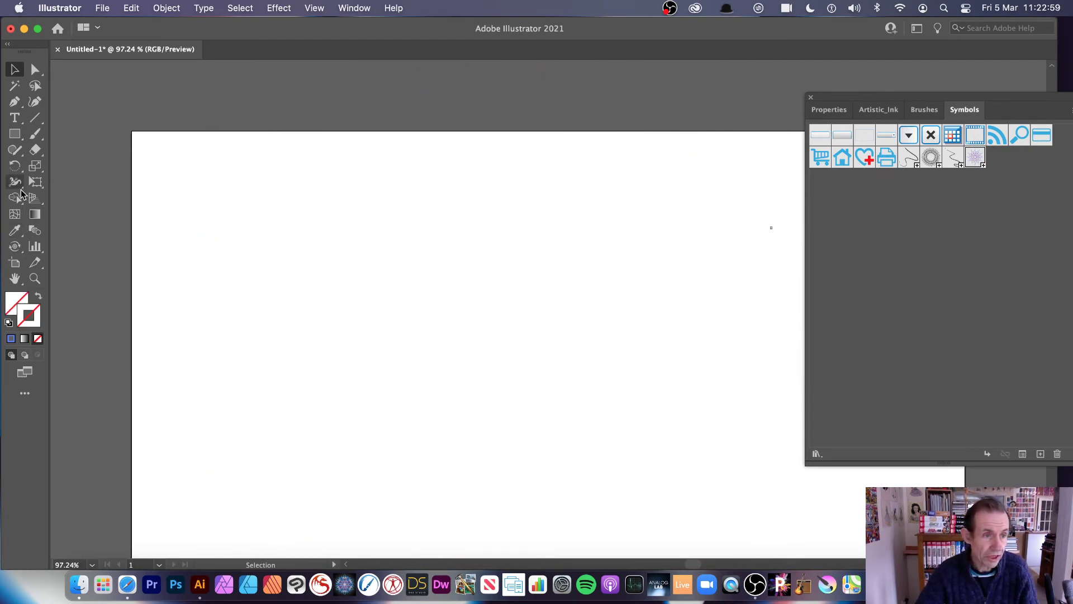
# Step: Spray New Symbol 2 squiggles across the whole artboard with the Symbol Sprayer
pyautogui.click(14, 249)
pyautogui.click(14, 249)
pyautogui.click(84, 245)
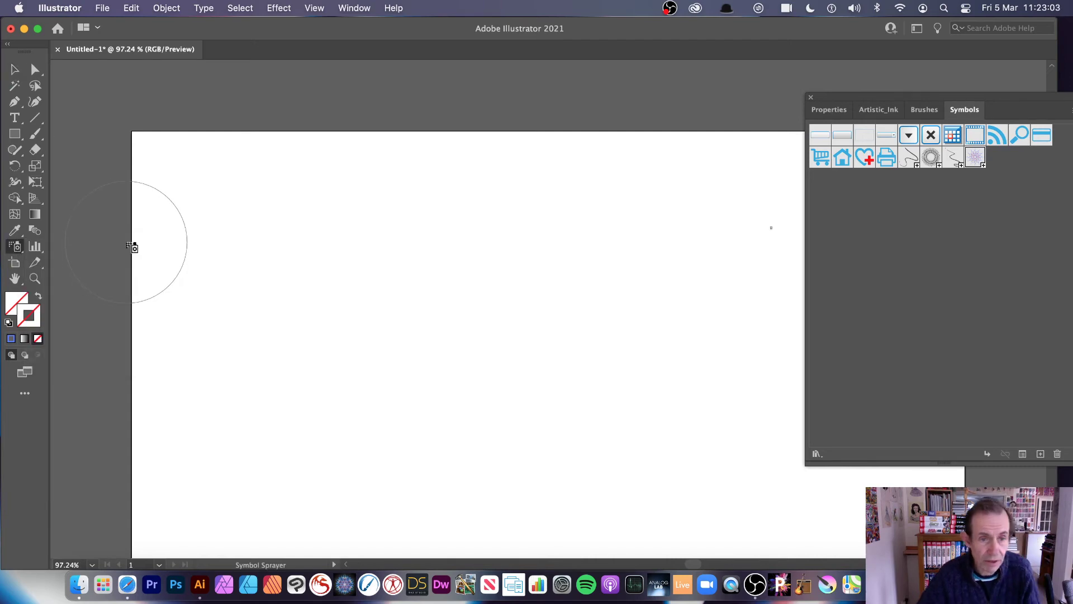
pyautogui.moveTo(132, 246)
pyautogui.mouseDown()
pyautogui.moveTo(429, 113)
pyautogui.moveTo(358, 209)
pyautogui.moveTo(250, 234)
pyautogui.moveTo(395, 264)
pyautogui.moveTo(549, 271)
pyautogui.moveTo(656, 224)
pyautogui.moveTo(675, 204)
pyautogui.moveTo(690, 370)
pyautogui.moveTo(665, 395)
pyautogui.moveTo(574, 403)
pyautogui.moveTo(446, 438)
pyautogui.moveTo(419, 387)
pyautogui.moveTo(405, 286)
pyautogui.mouseUp()
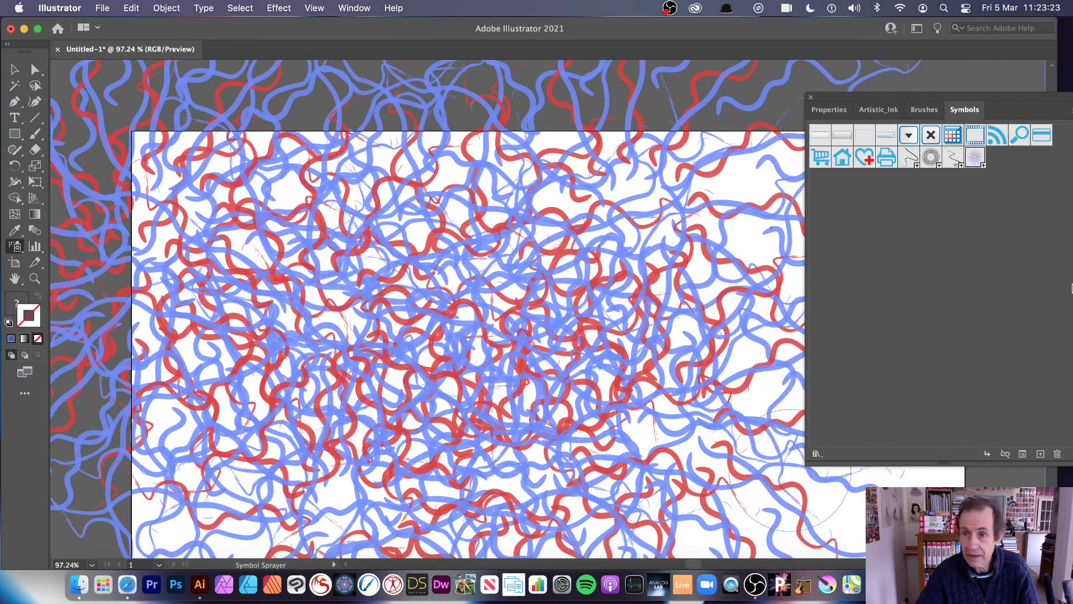
# Step: Enter editing mode for the squiggle symbol and select its radial repeat to show its settings
pyautogui.doubleClick(975, 160)
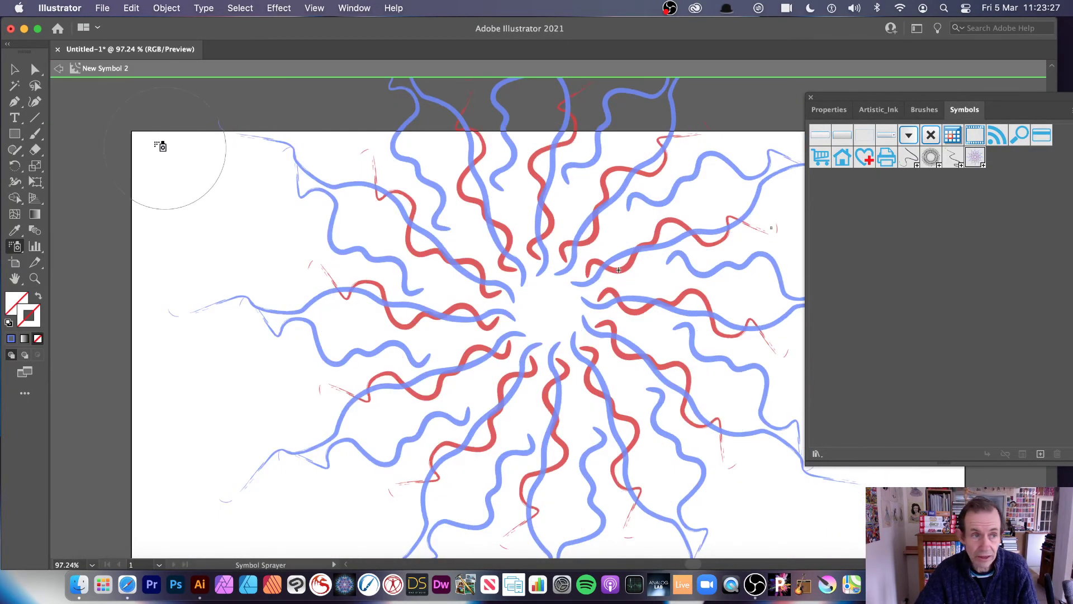
pyautogui.click(14, 70)
pyautogui.click(508, 292)
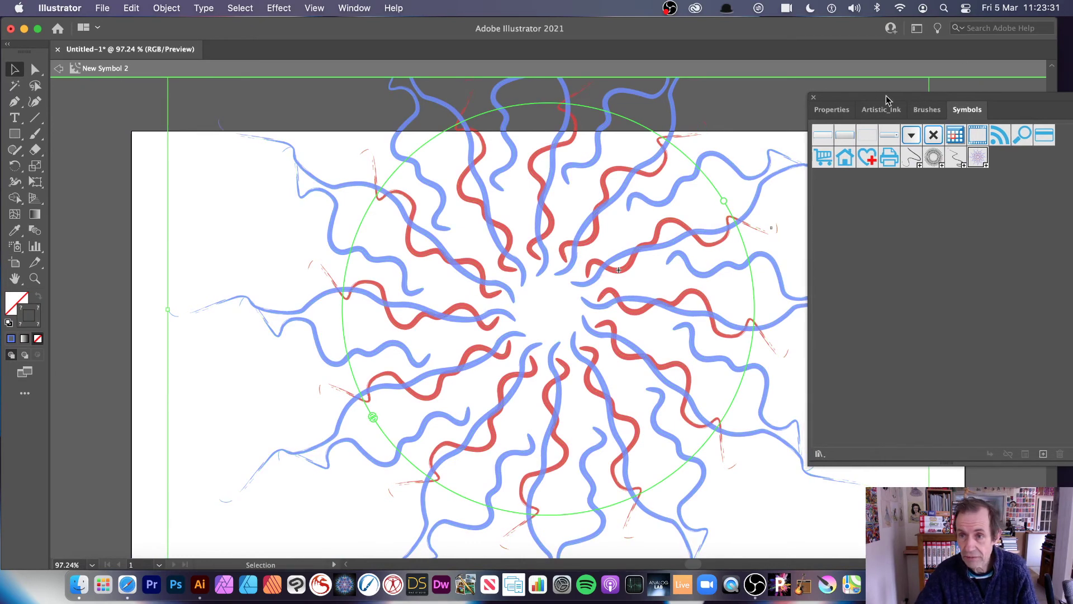
pyautogui.moveTo(886, 96)
pyautogui.mouseDown()
pyautogui.moveTo(992, 111)
pyautogui.moveTo(949, 124)
pyautogui.mouseUp()
pyautogui.click(906, 139)
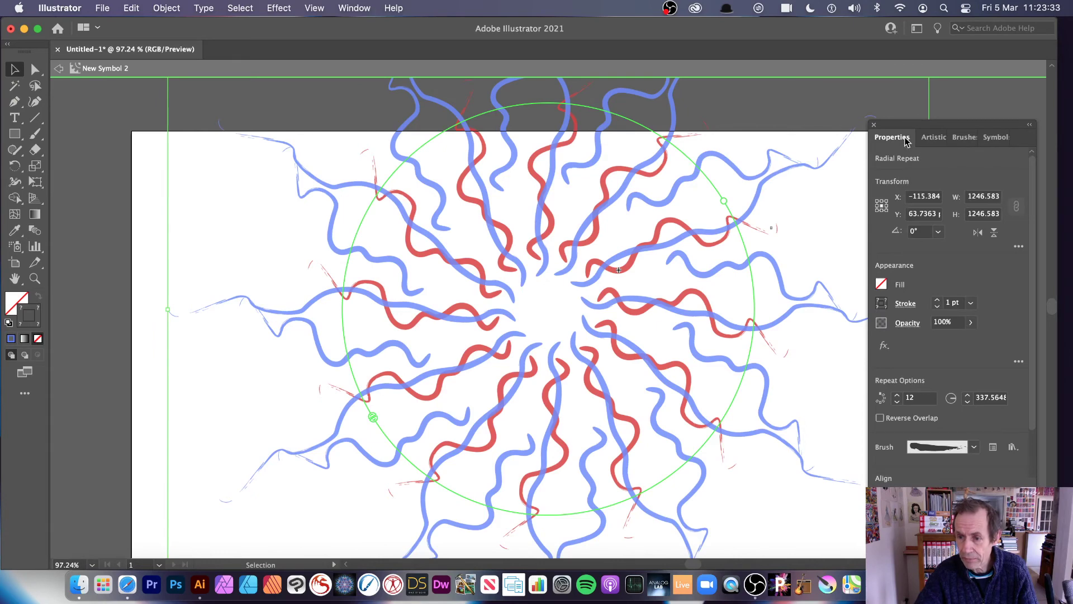
# Step: Increase the radial repeat instances to 35 and shift the ring down and to the right
pyautogui.click(898, 395)
pyautogui.click(898, 394)
pyautogui.click(898, 395)
pyautogui.click(898, 395)
pyautogui.click(897, 394)
pyautogui.click(897, 395)
pyautogui.click(898, 394)
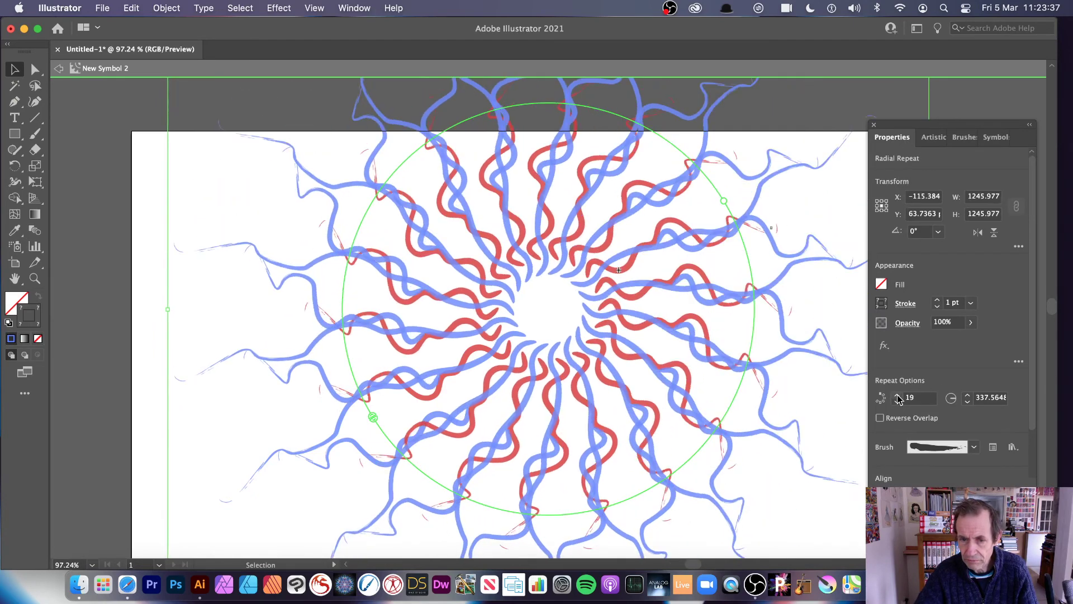
pyautogui.click(898, 394)
pyautogui.click(898, 395)
pyautogui.click(898, 394)
pyautogui.click(897, 395)
pyautogui.click(898, 394)
pyautogui.click(898, 395)
pyautogui.click(897, 394)
pyautogui.click(897, 395)
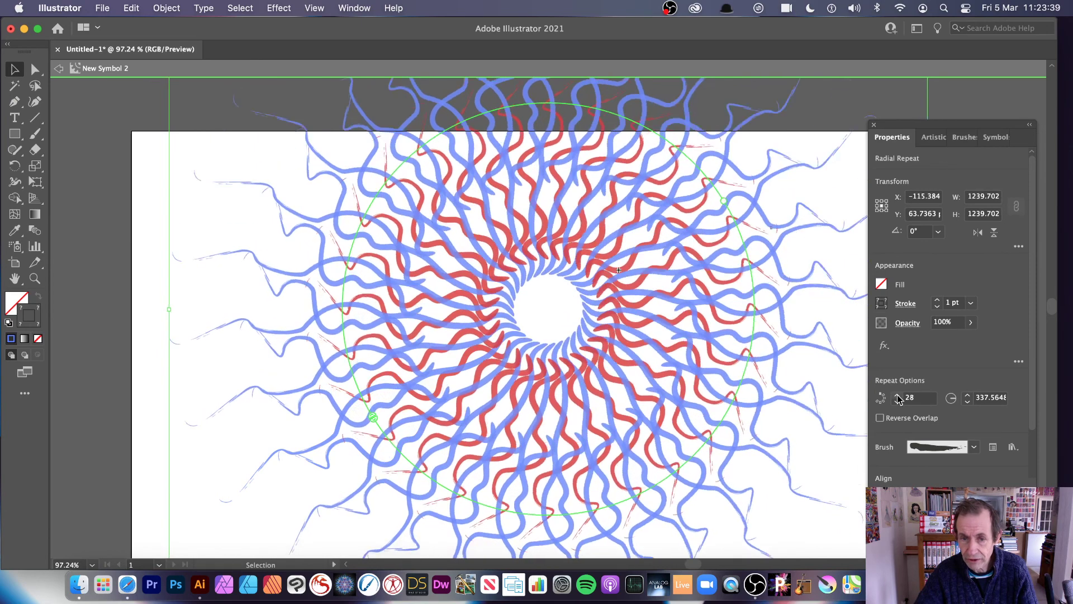
pyautogui.click(897, 394)
pyautogui.click(897, 394)
pyautogui.click(898, 394)
pyautogui.click(897, 395)
pyautogui.click(897, 394)
pyautogui.click(898, 394)
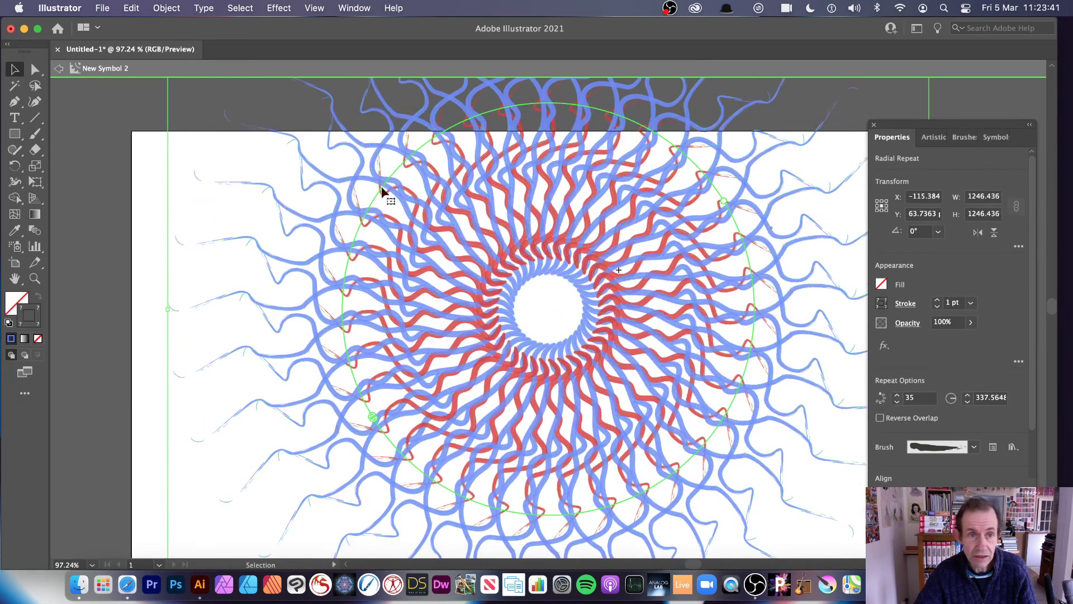
pyautogui.moveTo(352, 161); pyautogui.dragTo(390, 261)
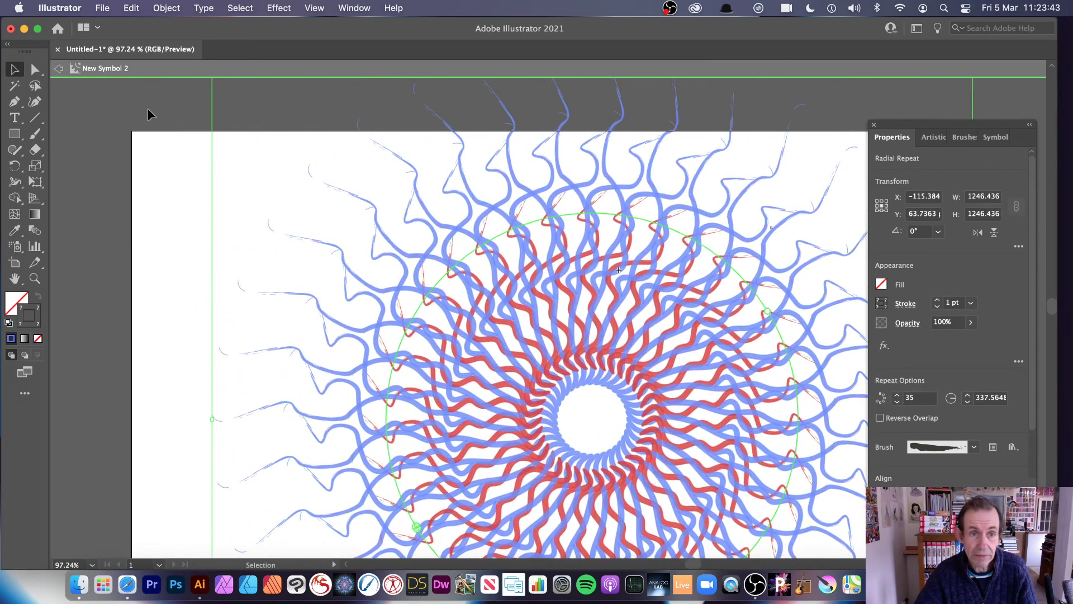
# Step: Apply a Gaussian Blur with a 4.56-pixel radius to New Symbol 2's radial ring
pyautogui.click(279, 7)
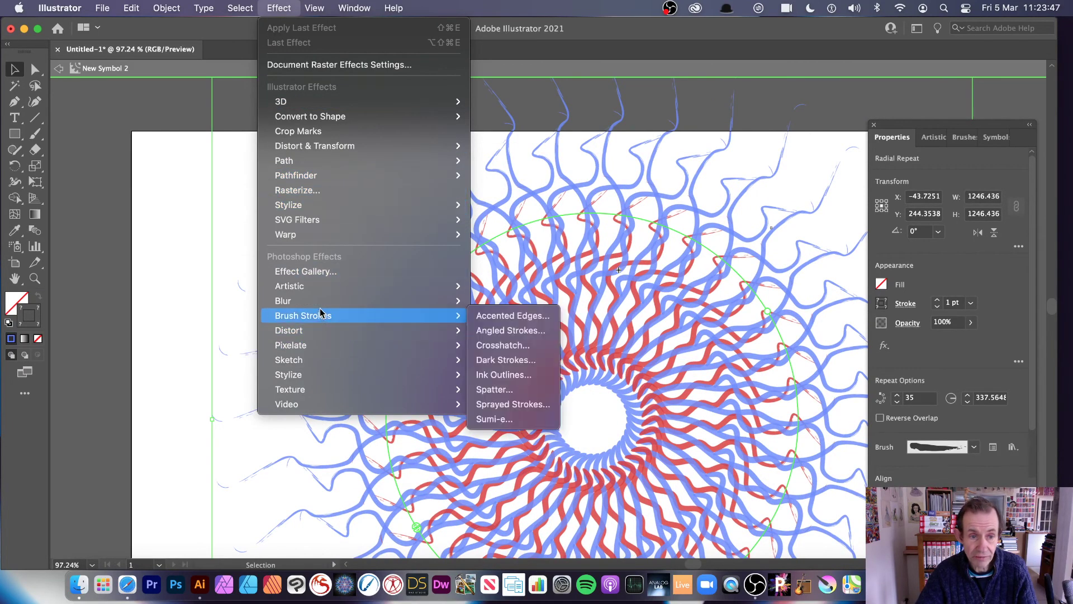
pyautogui.moveTo(311, 302)
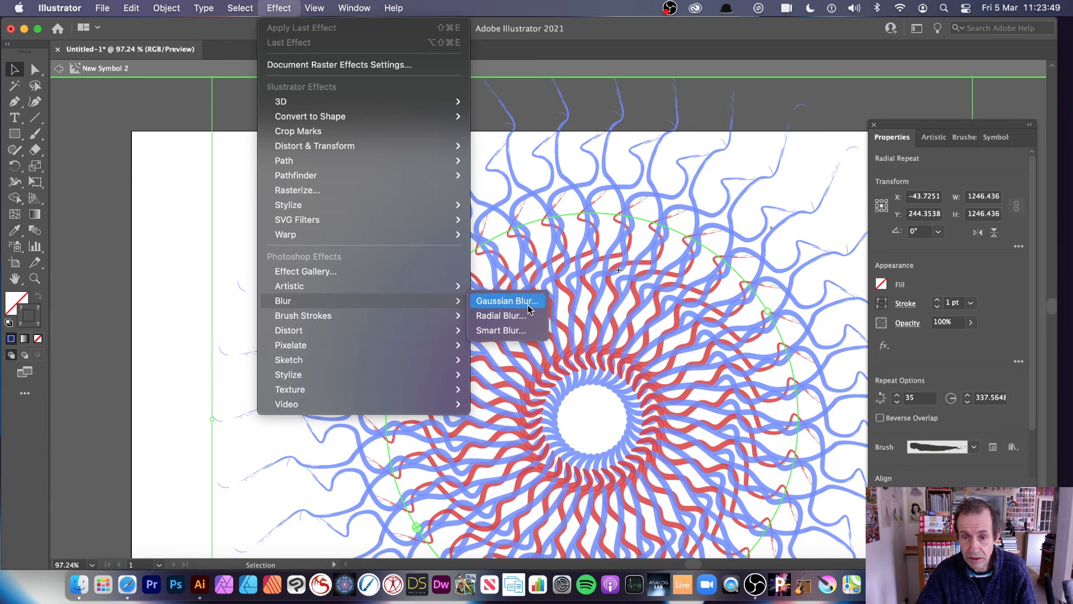
pyautogui.click(528, 305)
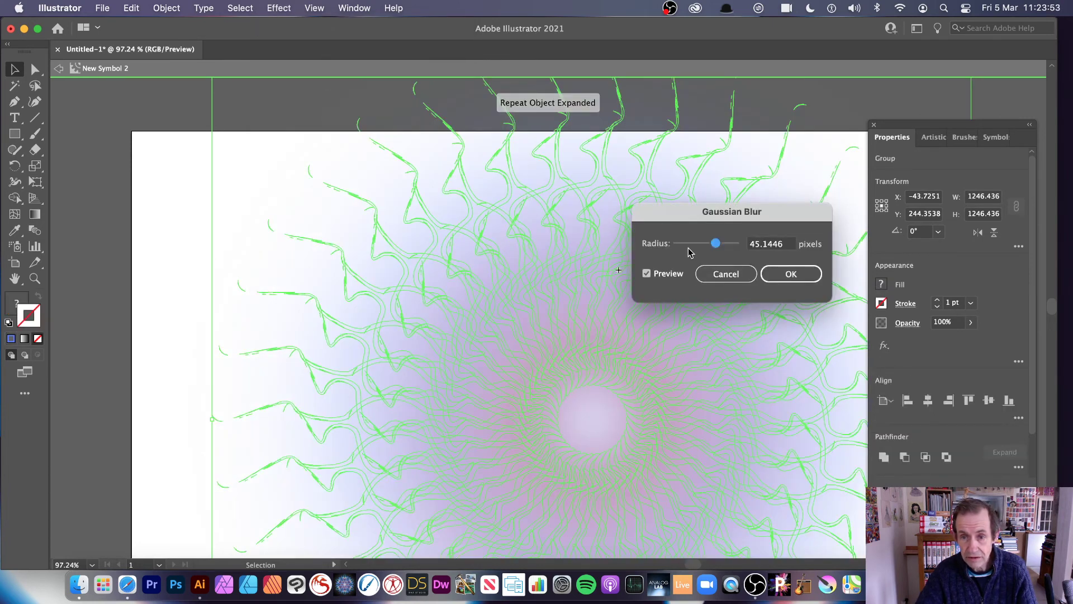
pyautogui.click(689, 246)
pyautogui.moveTo(691, 247); pyautogui.dragTo(692, 244)
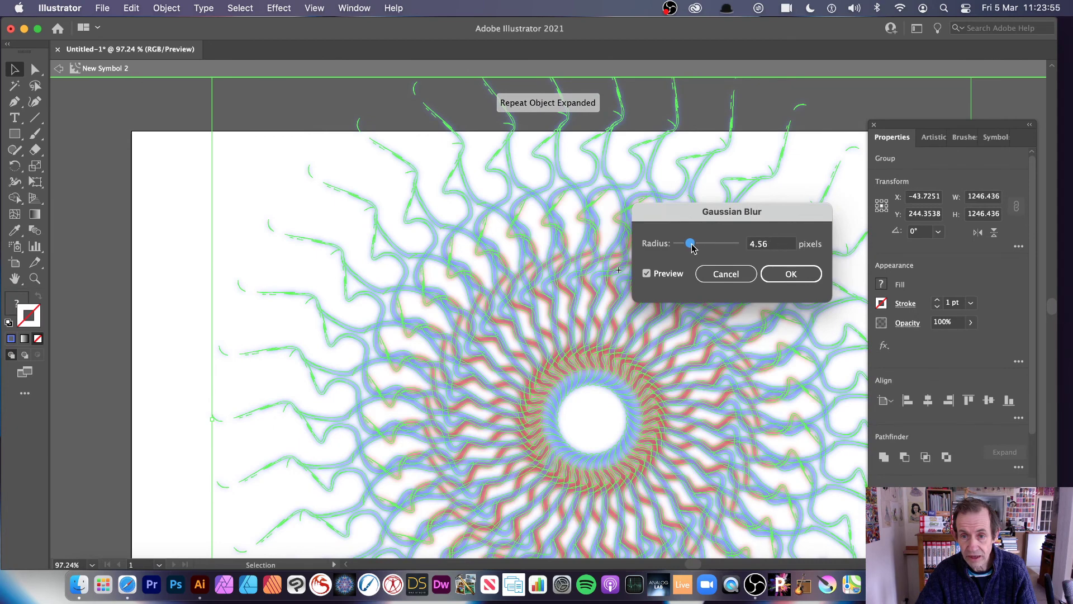
pyautogui.click(791, 274)
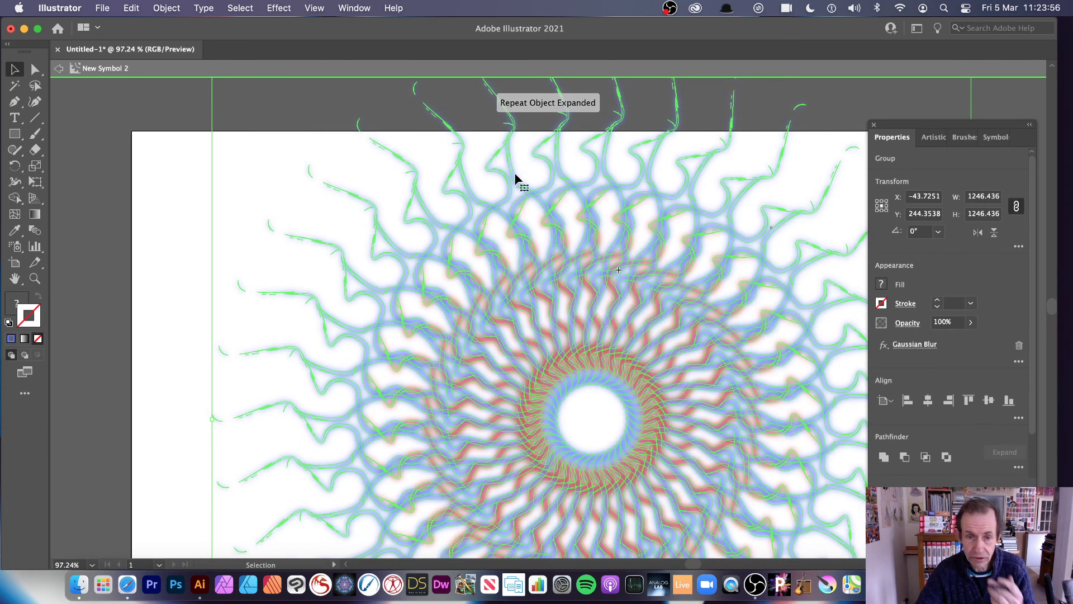
# Step: Return to the artboard to see every New Symbol 2 instance blurred, then show the Symbols panel
pyautogui.click(68, 73)
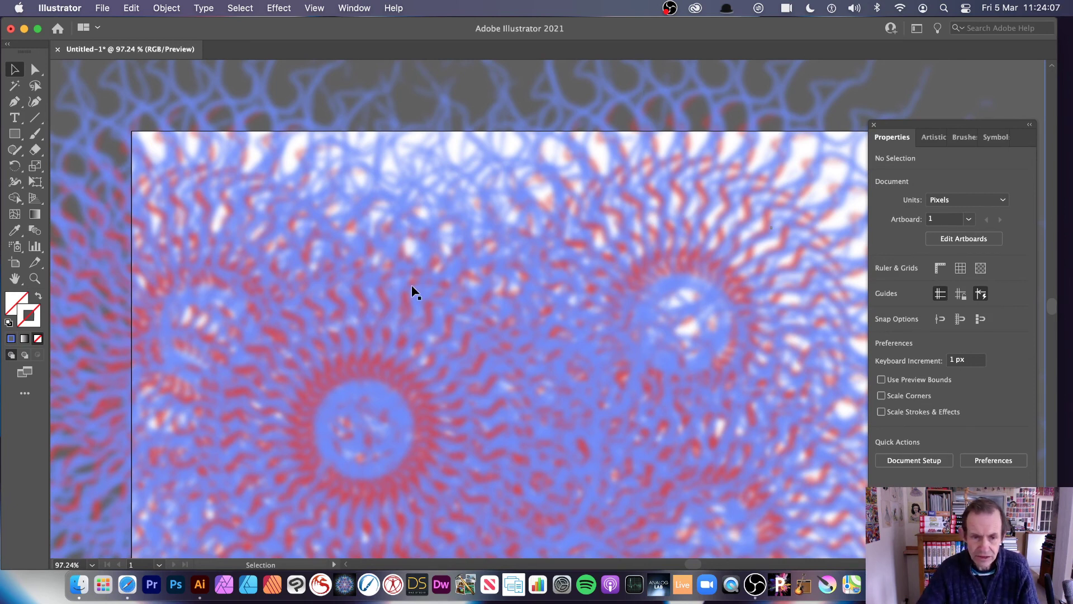
pyautogui.click(1001, 140)
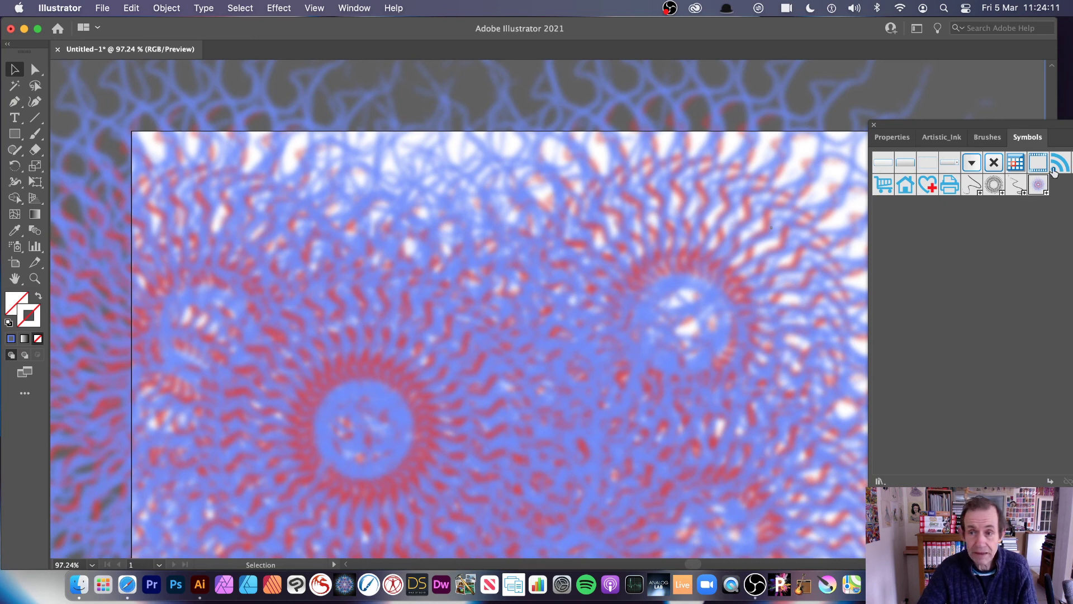